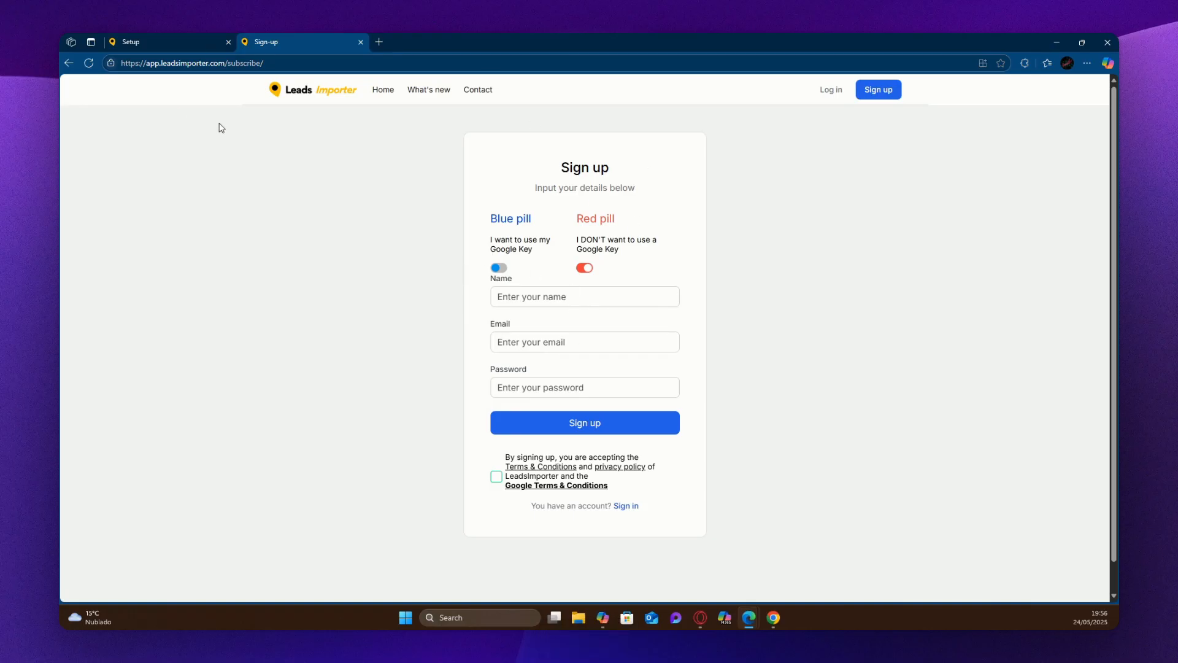
Open the Google Business Leads search page and load the saved search "Dog Parks in New York".
{"action": "left_click", "coordinate": [162, 43]}
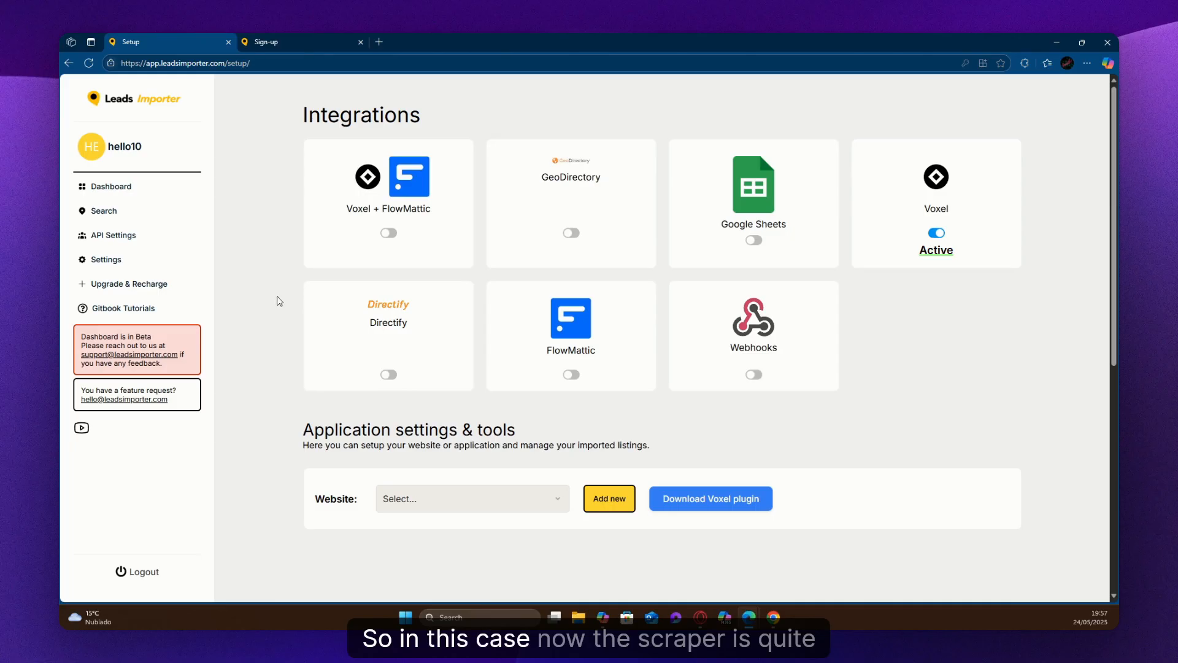
{"action": "left_click", "coordinate": [131, 215]}
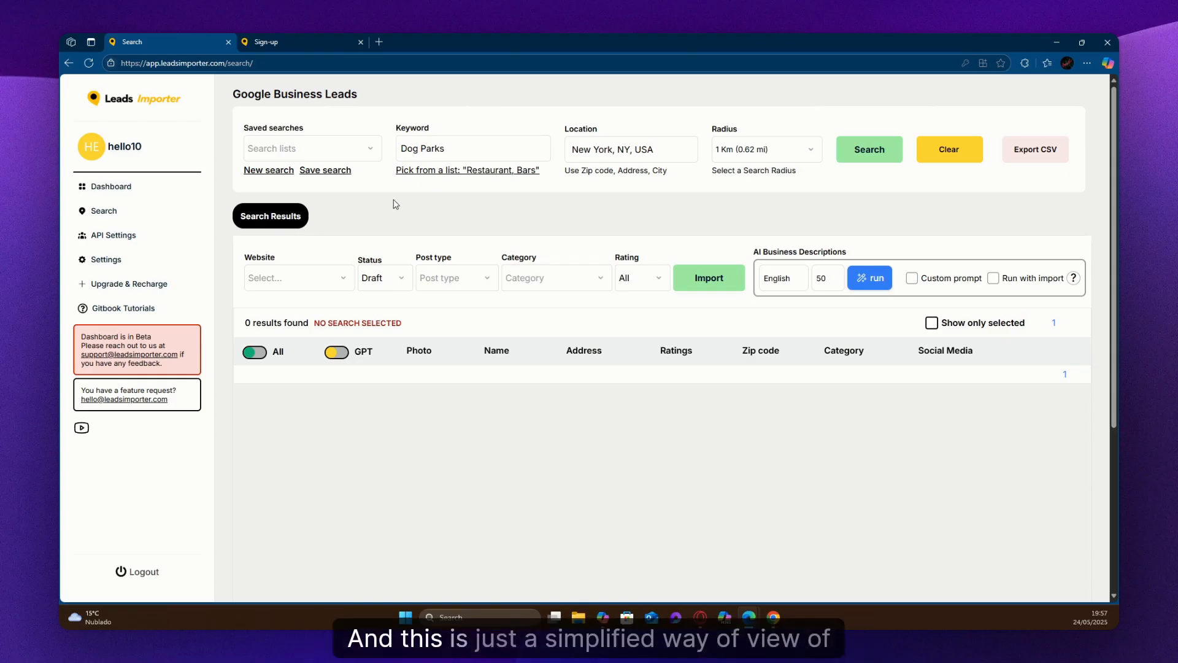
{"action": "left_click", "coordinate": [363, 147]}
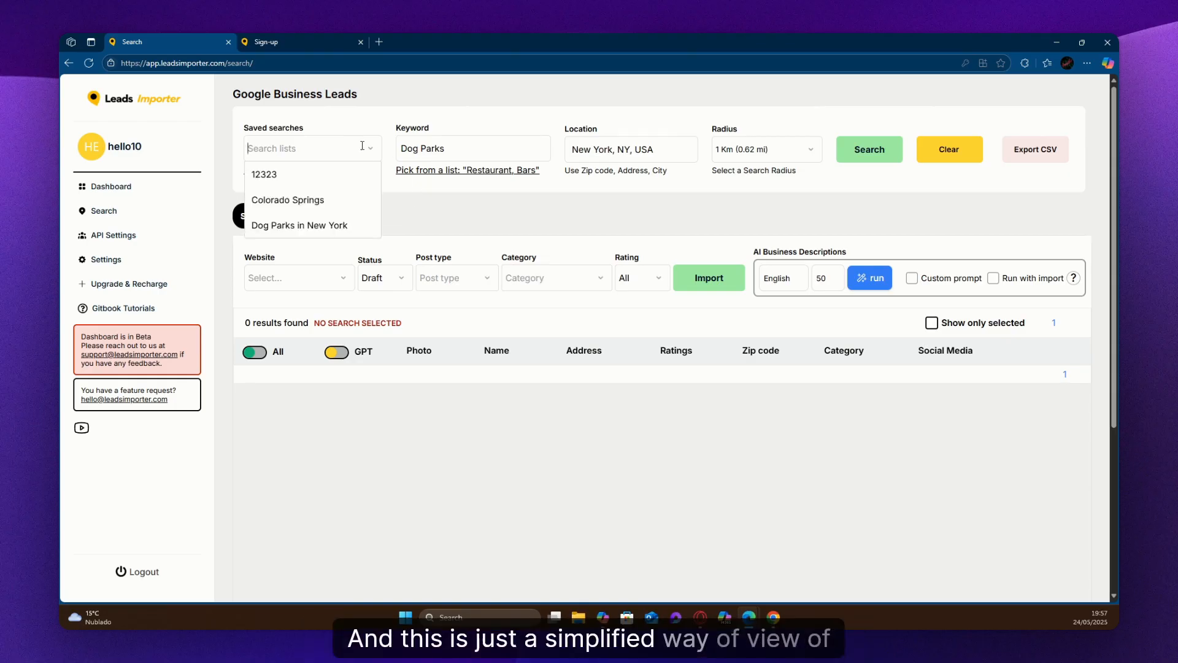
{"action": "left_click", "coordinate": [299, 226]}
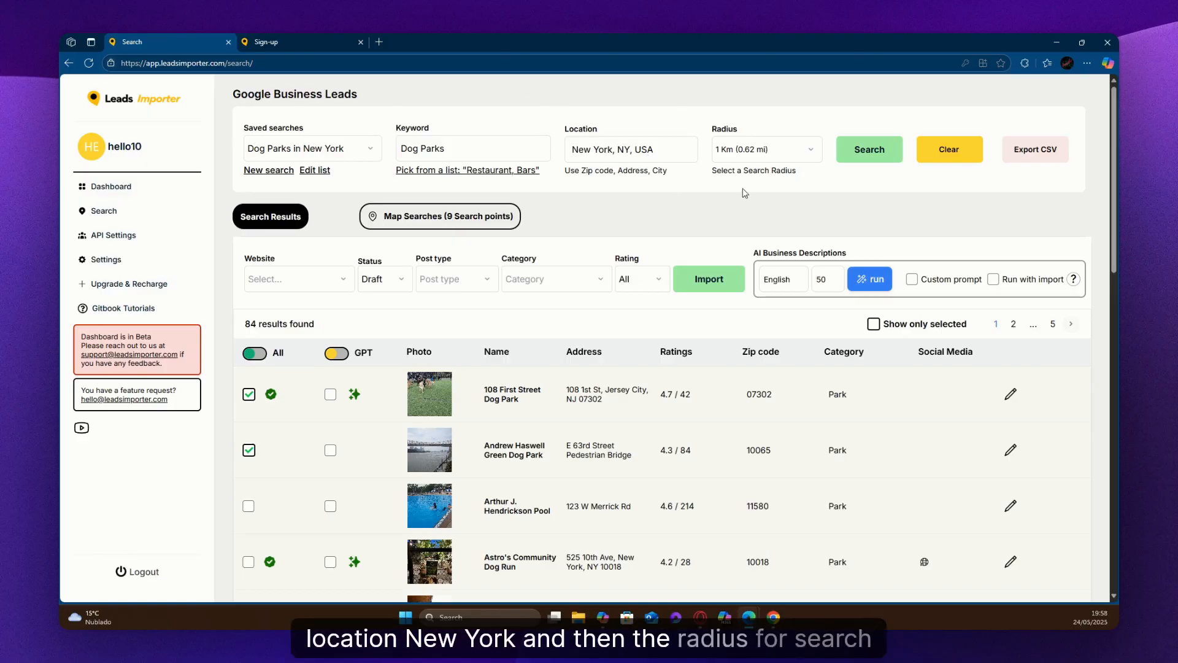
Check the search radius options and look through the listings of the "Dog Parks in New York" search.
{"action": "left_click", "coordinate": [759, 158]}
{"action": "left_click", "coordinate": [680, 197]}
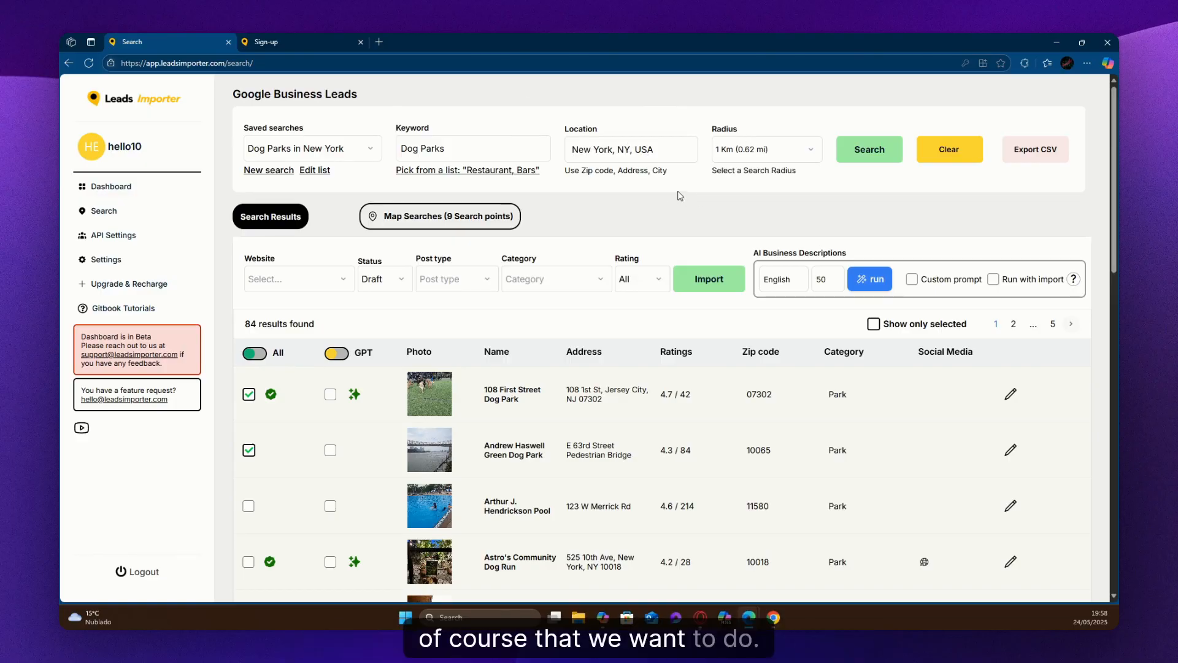
{"action": "scroll", "coordinate": [369, 406], "scroll_direction": "down", "scroll_amount": 1}
{"action": "scroll", "coordinate": [376, 388], "scroll_direction": "down", "scroll_amount": 10}
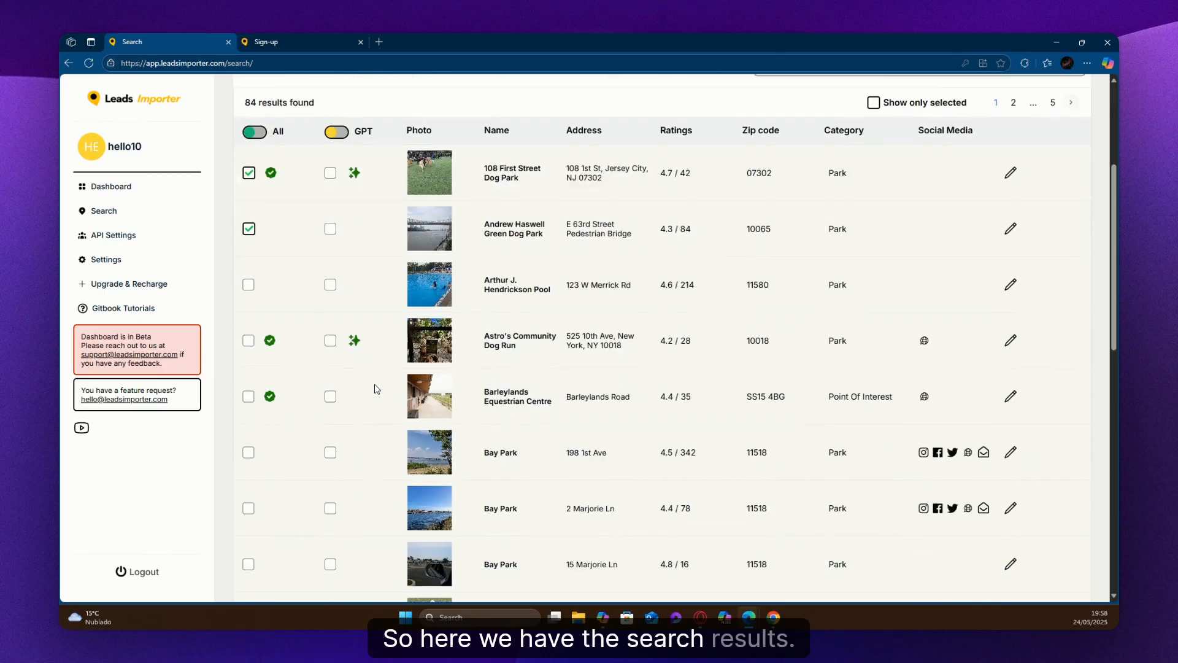
{"action": "scroll", "coordinate": [376, 385], "scroll_direction": "up", "scroll_amount": 10}
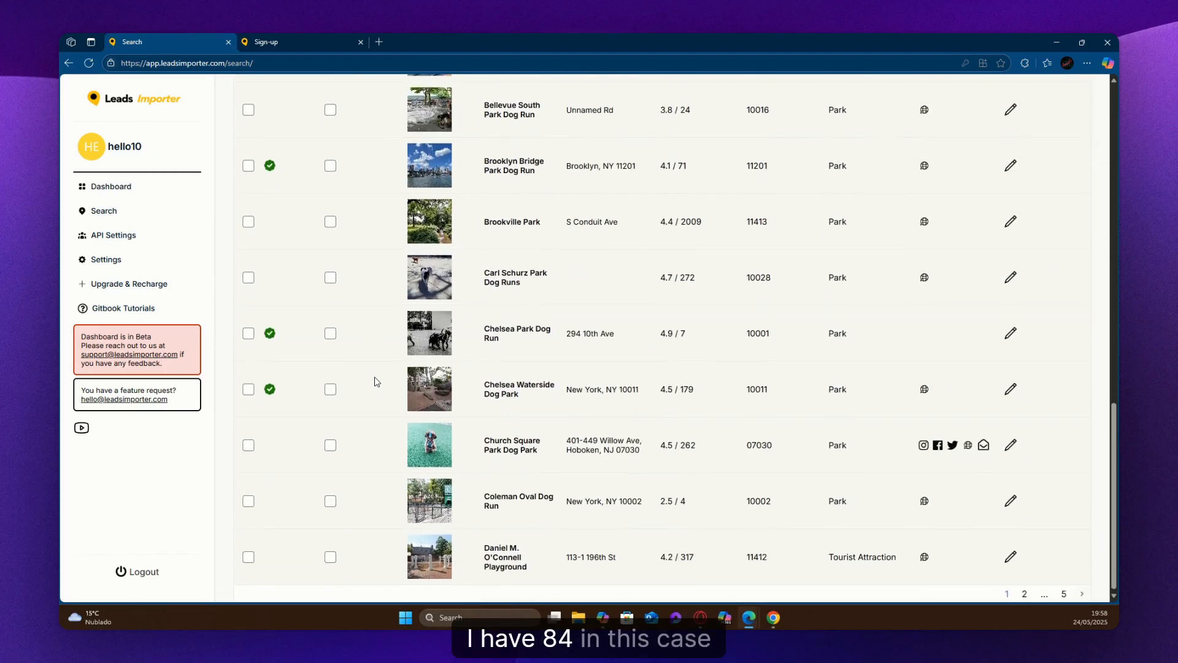
Reposition search point markers around Lower Manhattan on the search map, and return to the results list.
{"action": "left_click", "coordinate": [449, 217]}
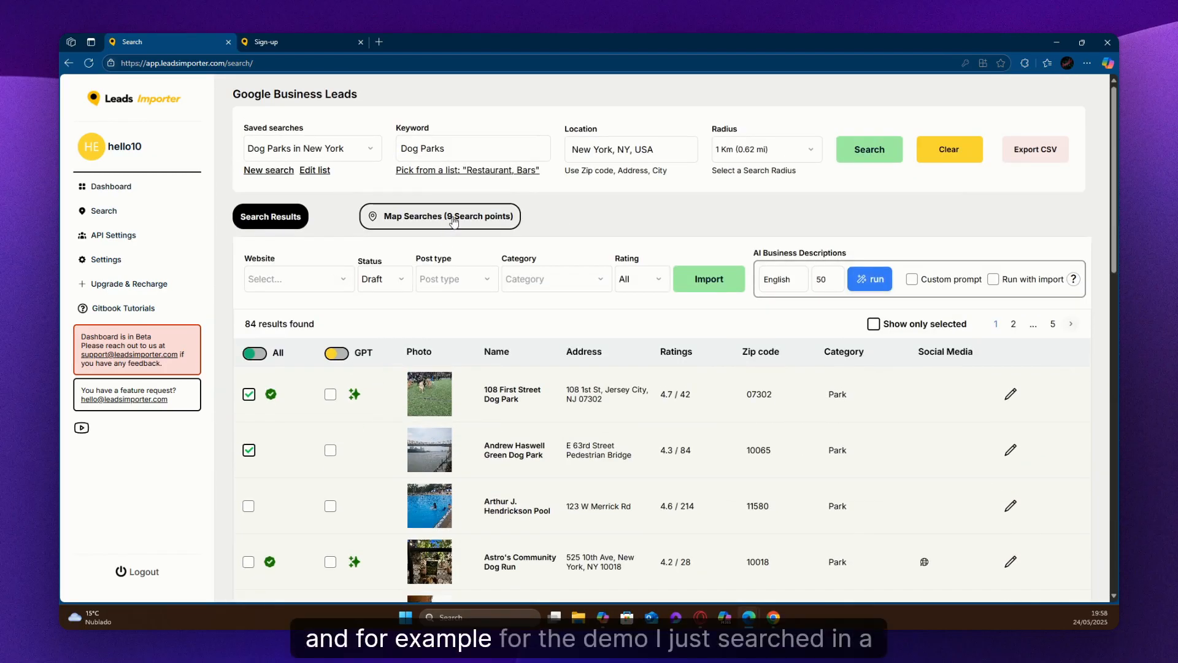
{"action": "scroll", "coordinate": [745, 340], "scroll_direction": "down", "scroll_amount": 1}
{"action": "left_click_drag", "start_coordinate": [745, 340], "coordinate": [585, 380]}
{"action": "scroll", "coordinate": [629, 371], "scroll_direction": "down", "scroll_amount": 2}
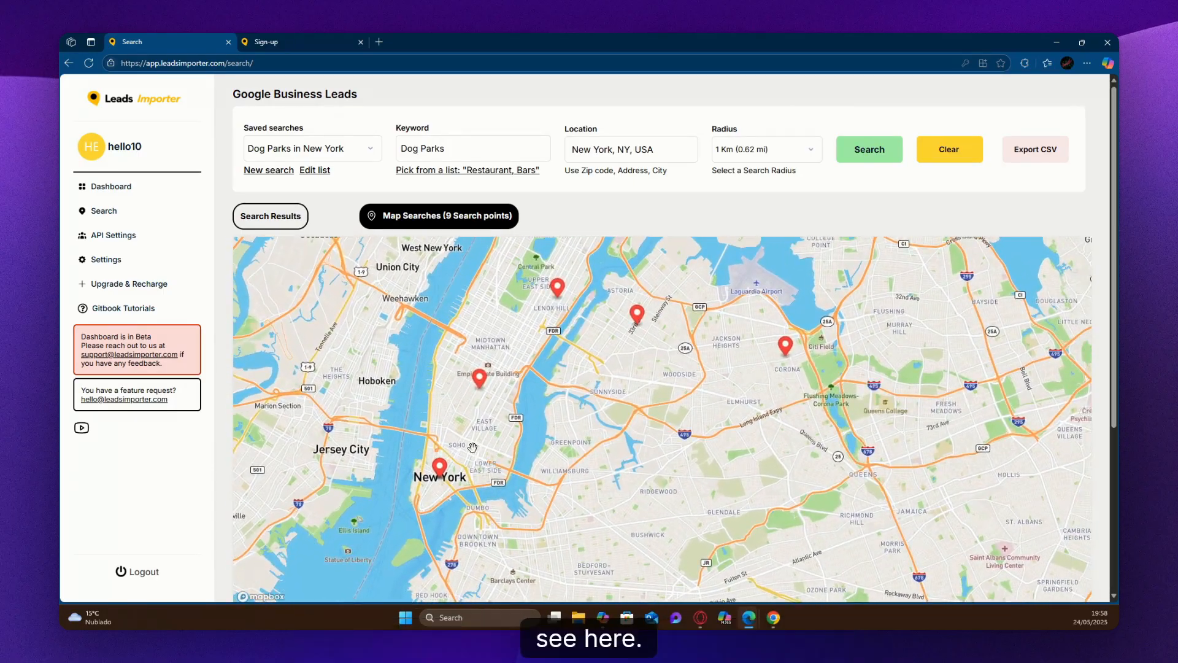
{"action": "mouse_move", "coordinate": [479, 376]}
{"action": "left_mouse_down"}
{"action": "mouse_move", "coordinate": [470, 449]}
{"action": "mouse_move", "coordinate": [440, 472]}
{"action": "mouse_move", "coordinate": [449, 424]}
{"action": "left_mouse_up"}
{"action": "mouse_move", "coordinate": [442, 464]}
{"action": "left_mouse_down"}
{"action": "mouse_move", "coordinate": [476, 412]}
{"action": "mouse_move", "coordinate": [440, 471]}
{"action": "left_mouse_up"}
{"action": "left_click_drag", "start_coordinate": [473, 411], "coordinate": [469, 448]}
{"action": "left_click_drag", "start_coordinate": [539, 306], "coordinate": [473, 402]}
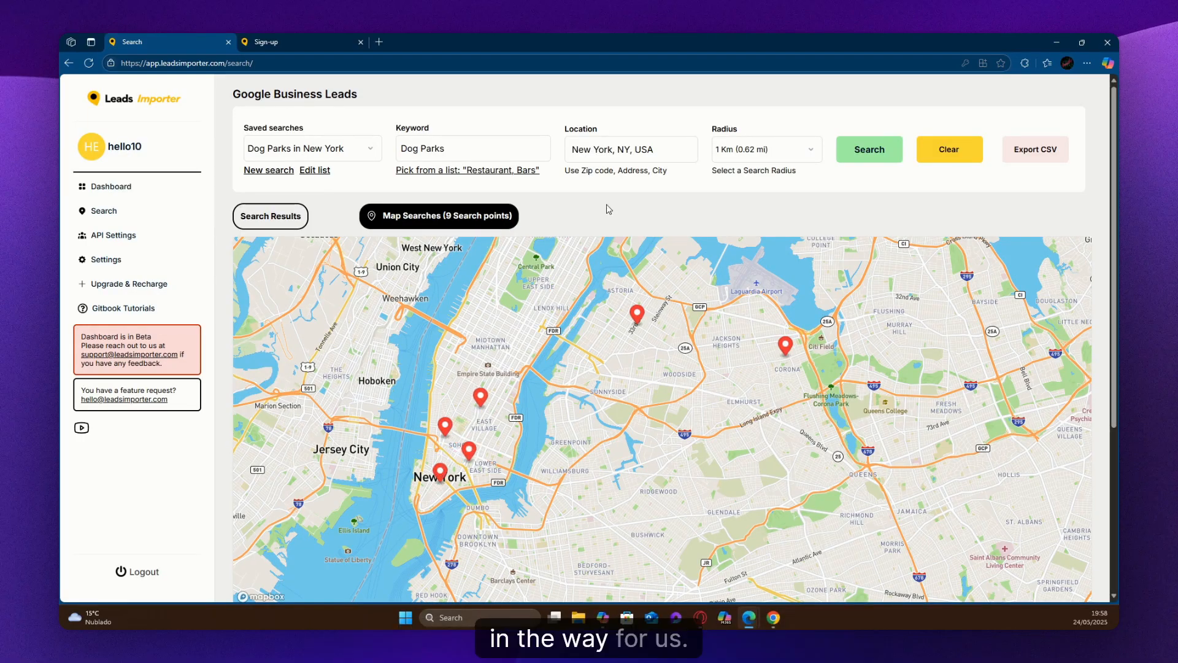
{"action": "left_click", "coordinate": [282, 222]}
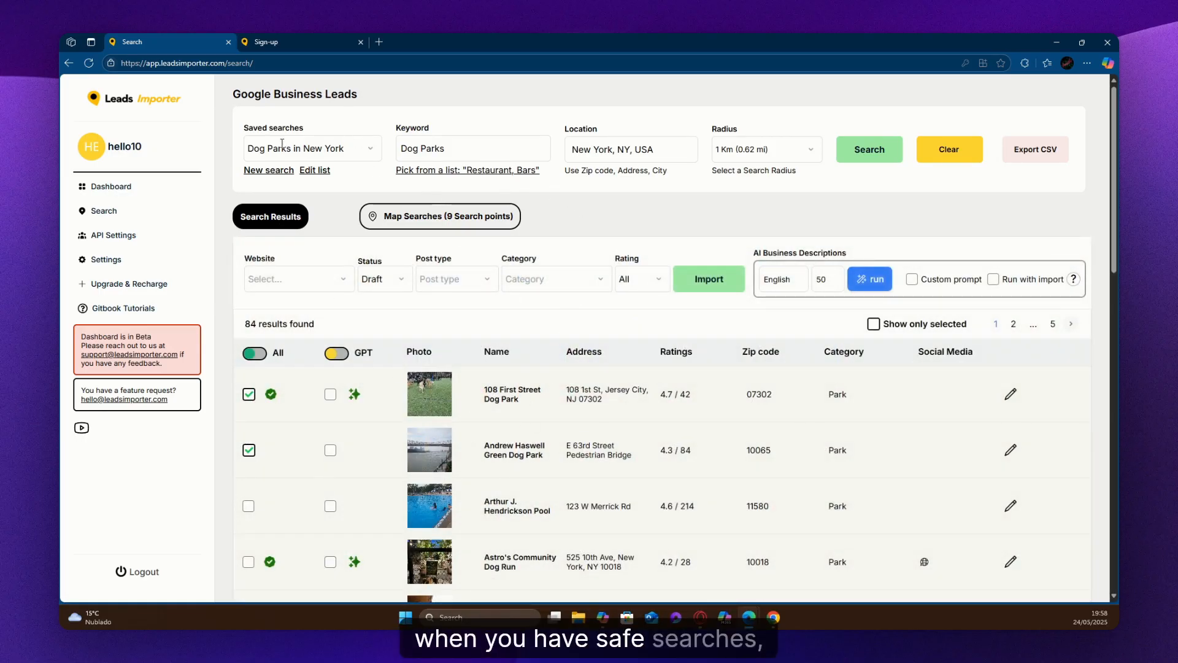
Set the search location to Dallas, TX, USA.
{"action": "triple_click", "coordinate": [608, 159]}
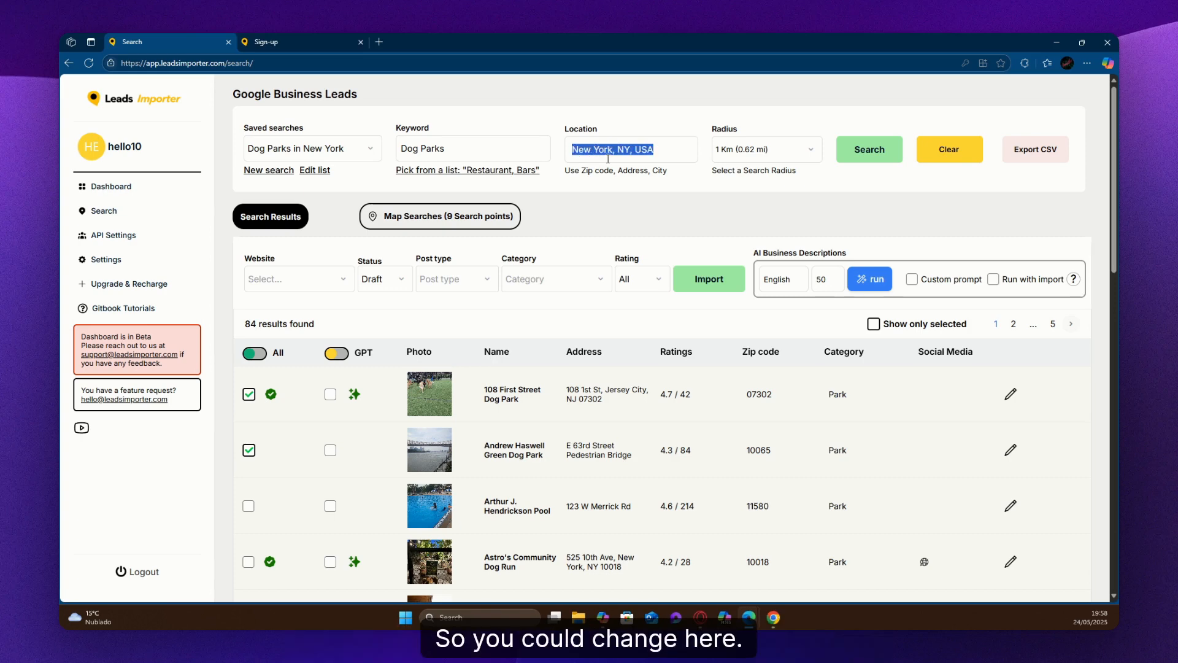
{"action": "type", "text": "D"}
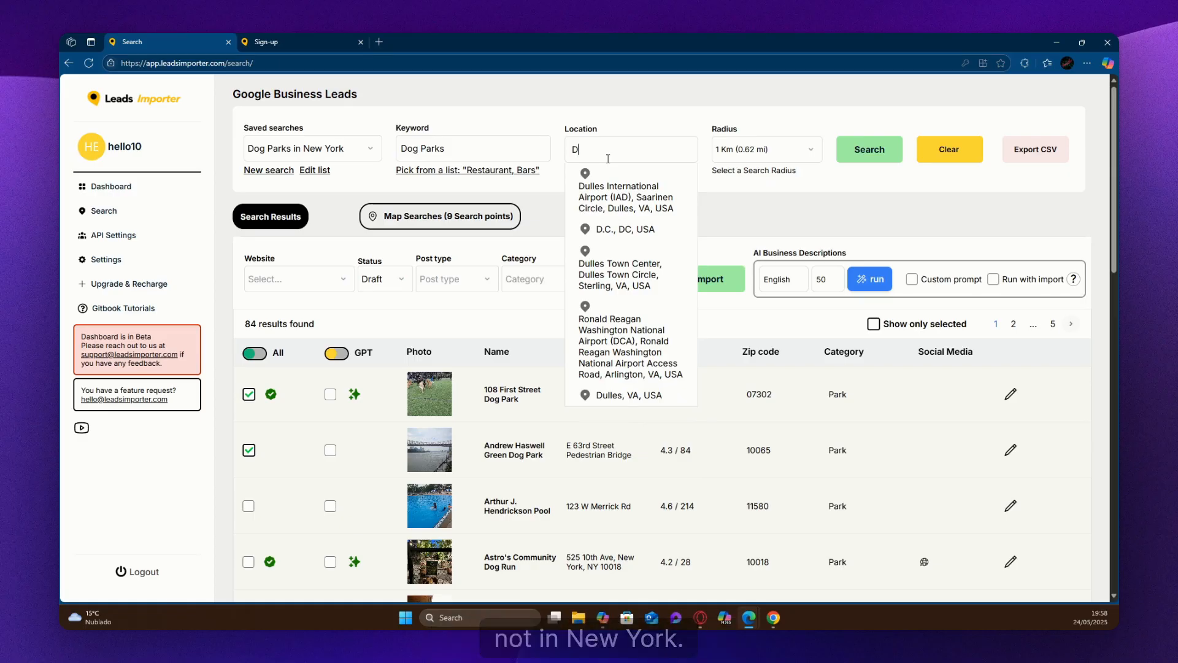
{"action": "type", "text": "allas"}
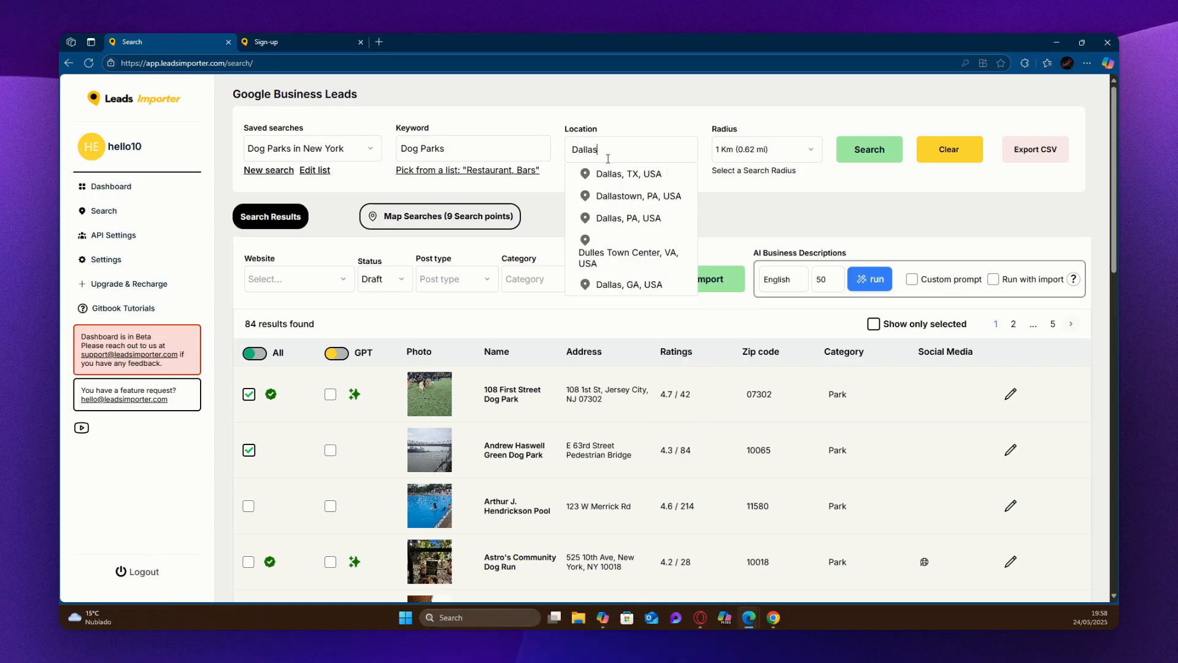
{"action": "left_click", "coordinate": [636, 175]}
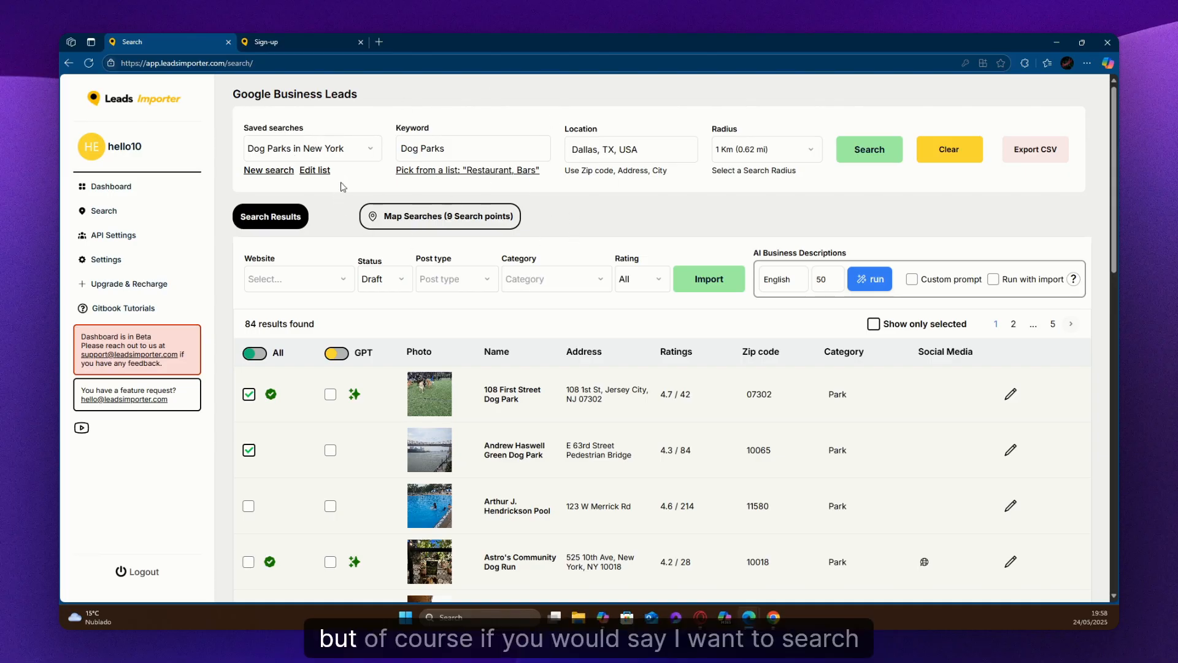
Start a new search list and name it "Dog Parks In Dallas".
{"action": "left_click", "coordinate": [275, 174]}
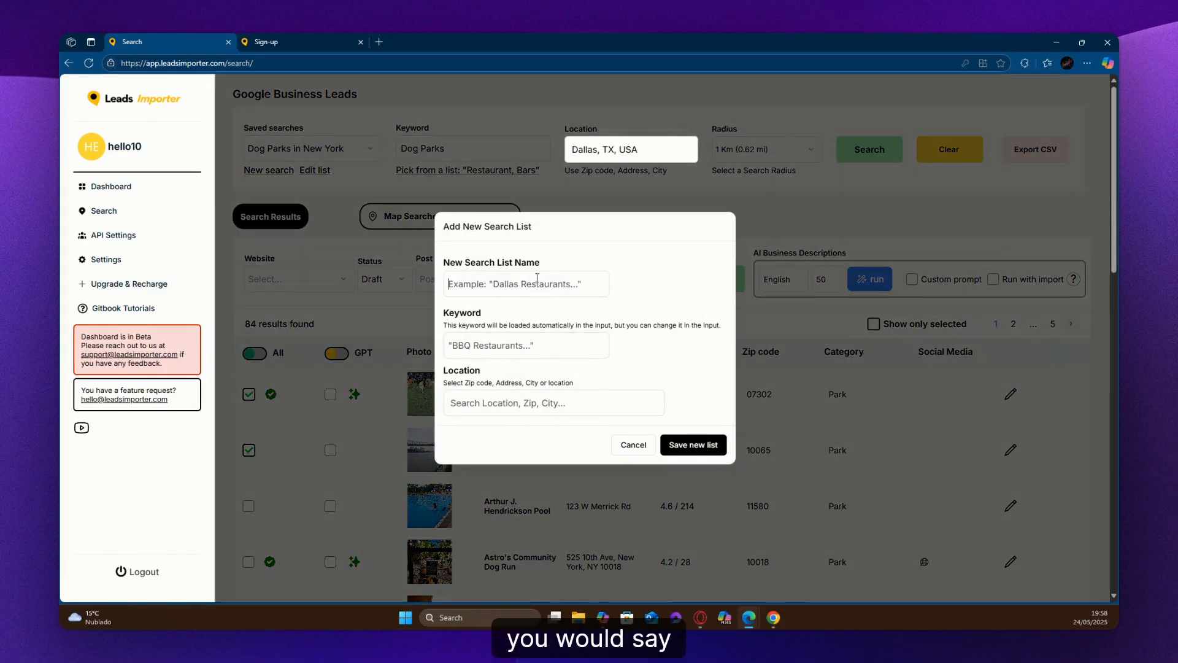
{"action": "left_click", "coordinate": [537, 278]}
{"action": "type", "text": "Dog Pa"}
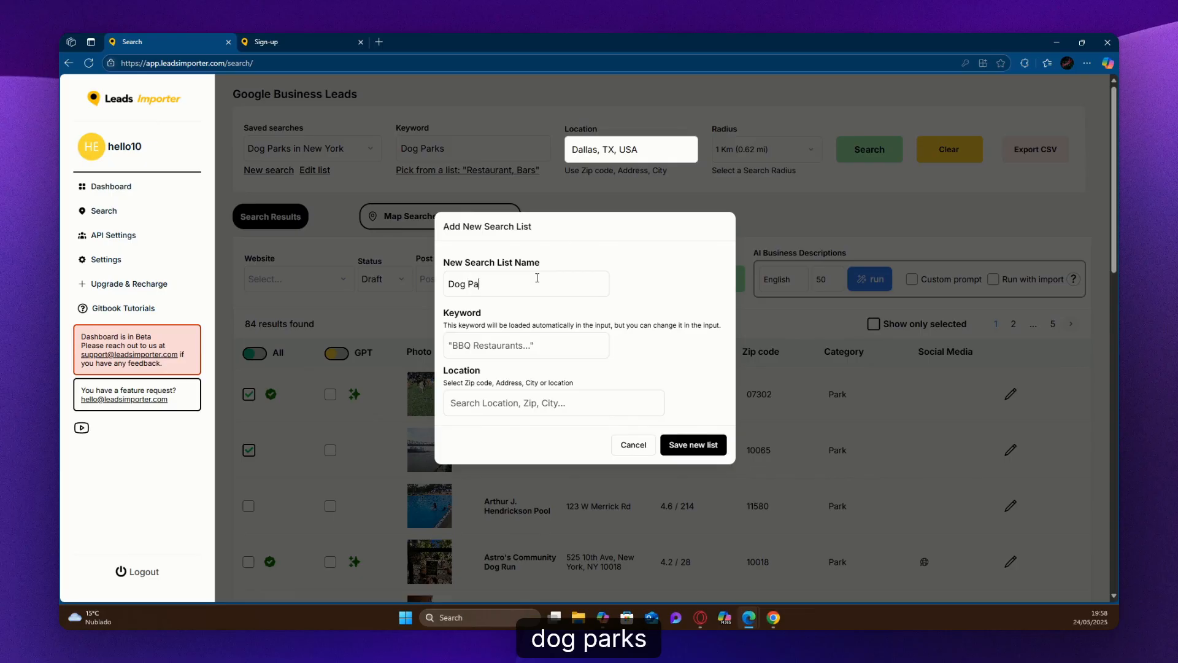
{"action": "type", "text": "rks "}
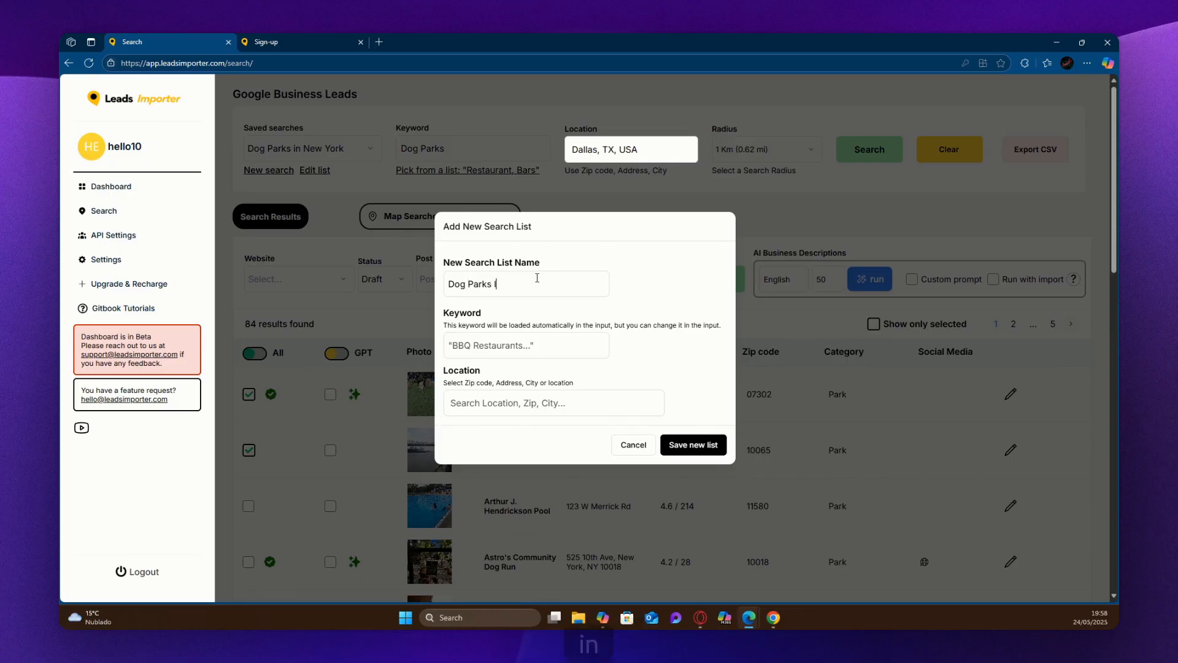
{"action": "type", "text": "In Dallas"}
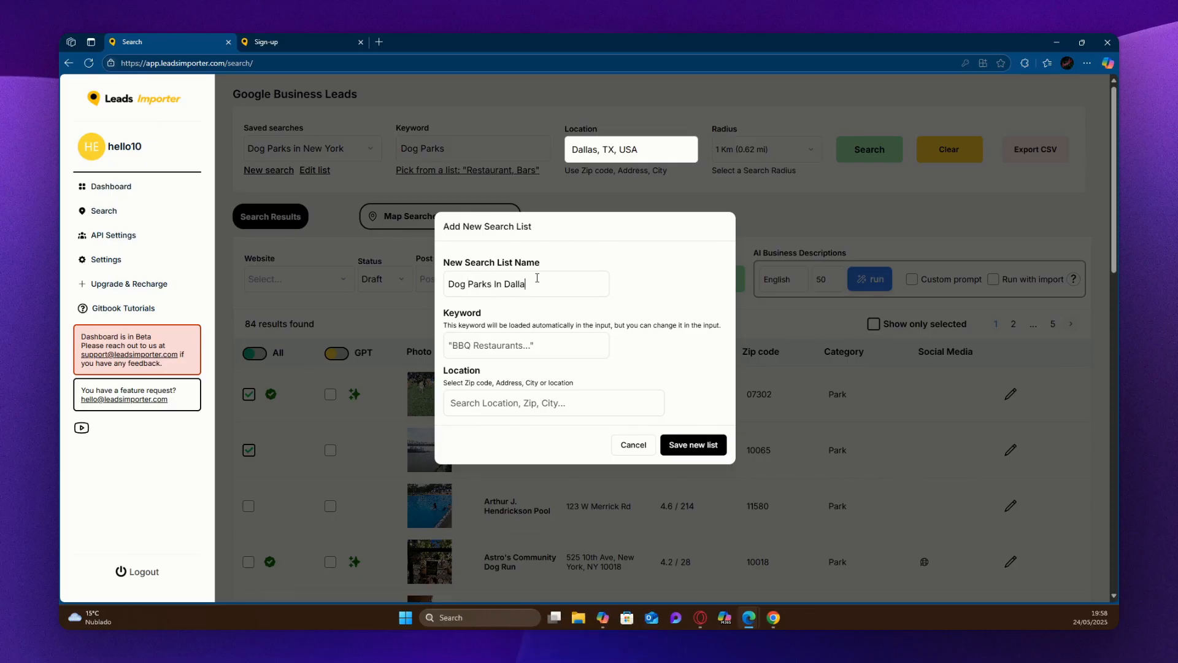
Give the new list the keyword "Dog Parks" and the location Dallas, TX, USA, and save it.
{"action": "key", "text": "Tab"}
{"action": "type", "text": "Dog Parks"}
{"action": "left_click", "coordinate": [495, 395]}
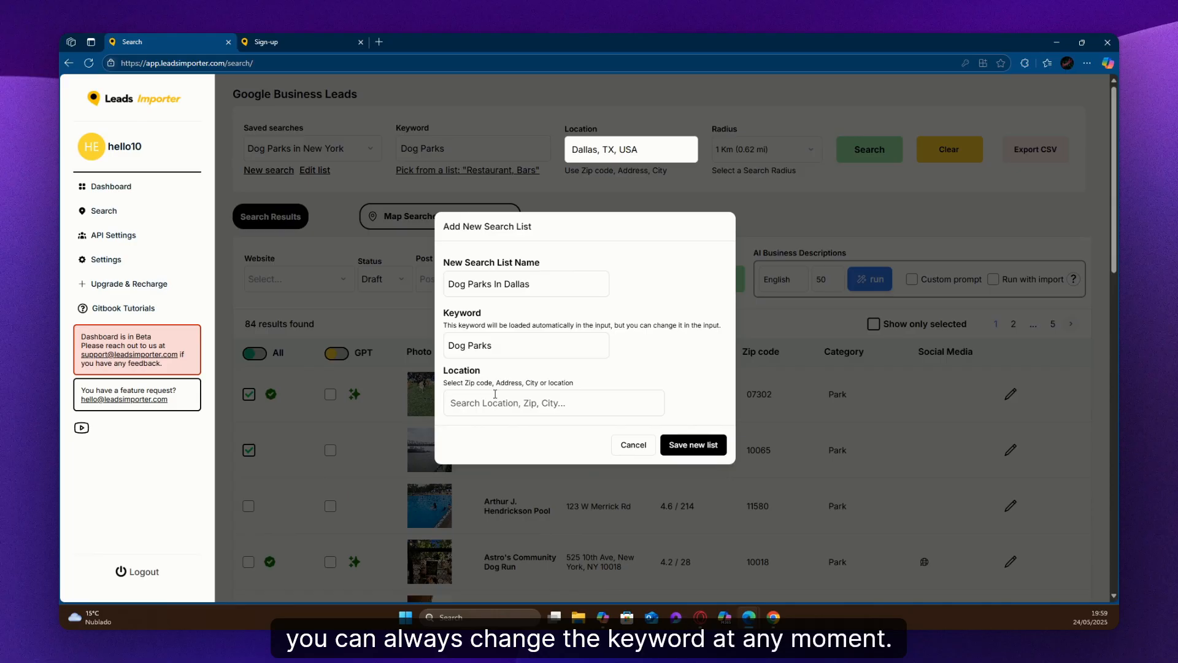
{"action": "type", "text": "Dallas"}
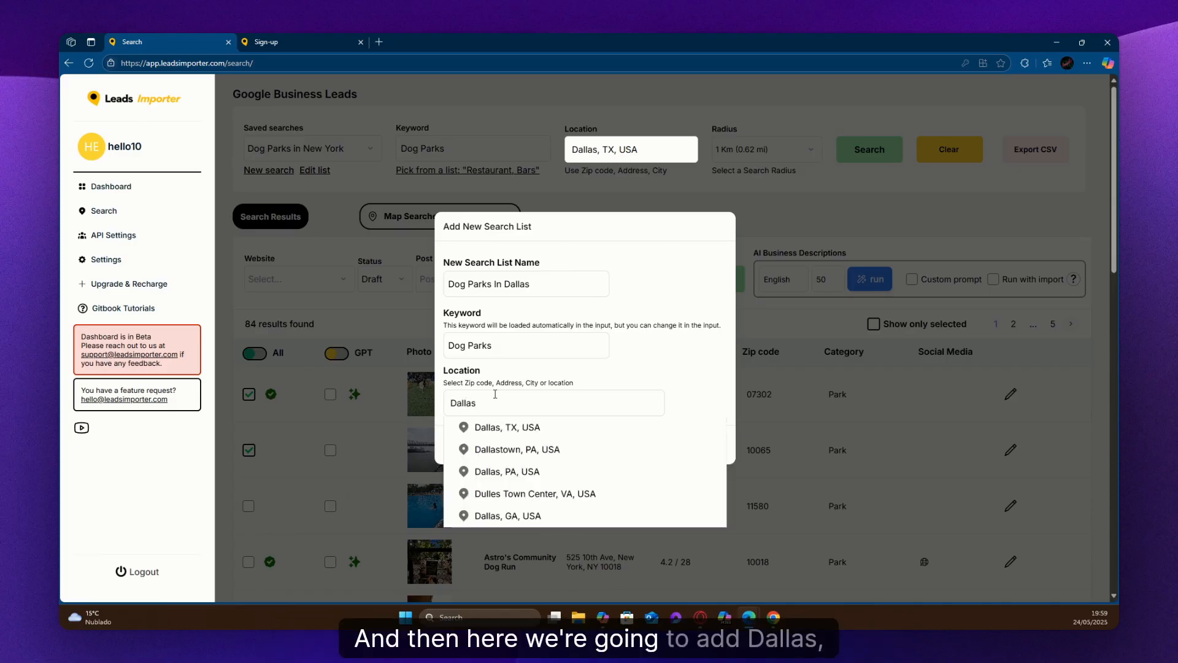
{"action": "left_click", "coordinate": [515, 429]}
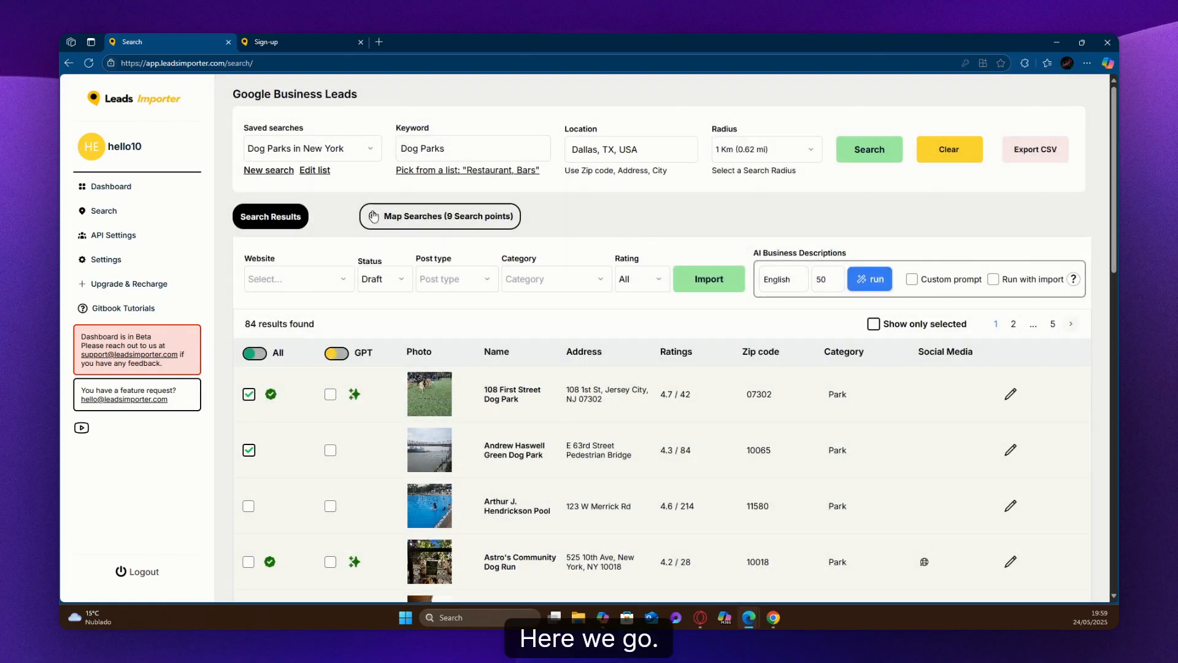
Load the saved search "Dog Parks In Dallas" and run it.
{"action": "left_click", "coordinate": [334, 149]}
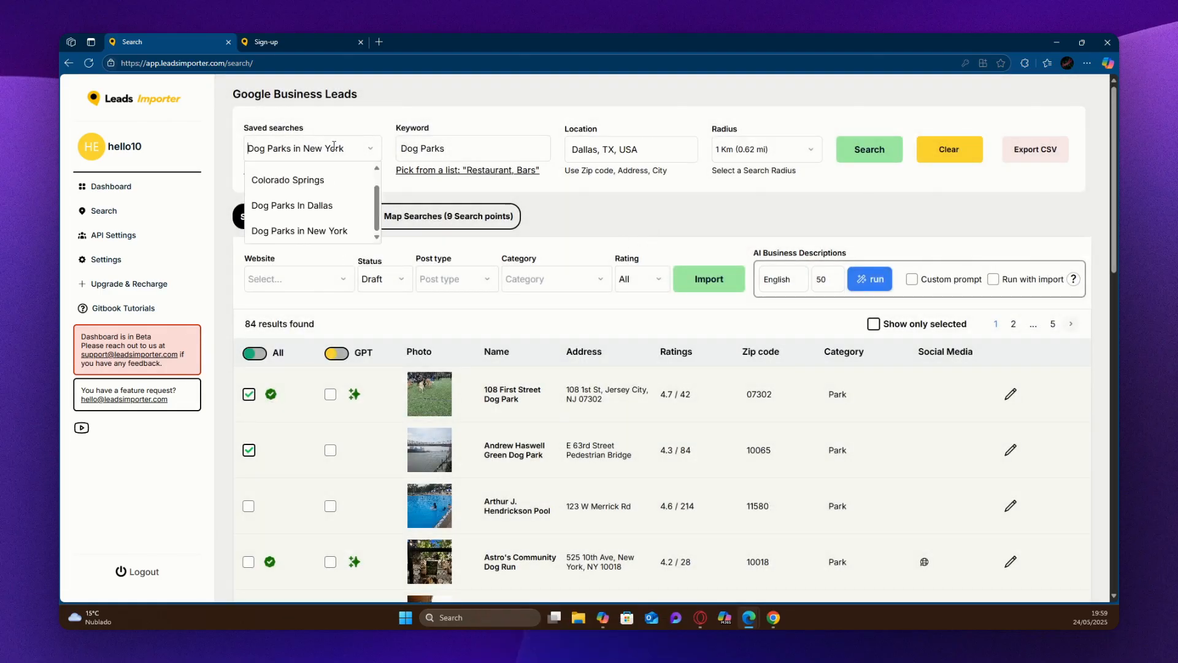
{"action": "left_click", "coordinate": [298, 210]}
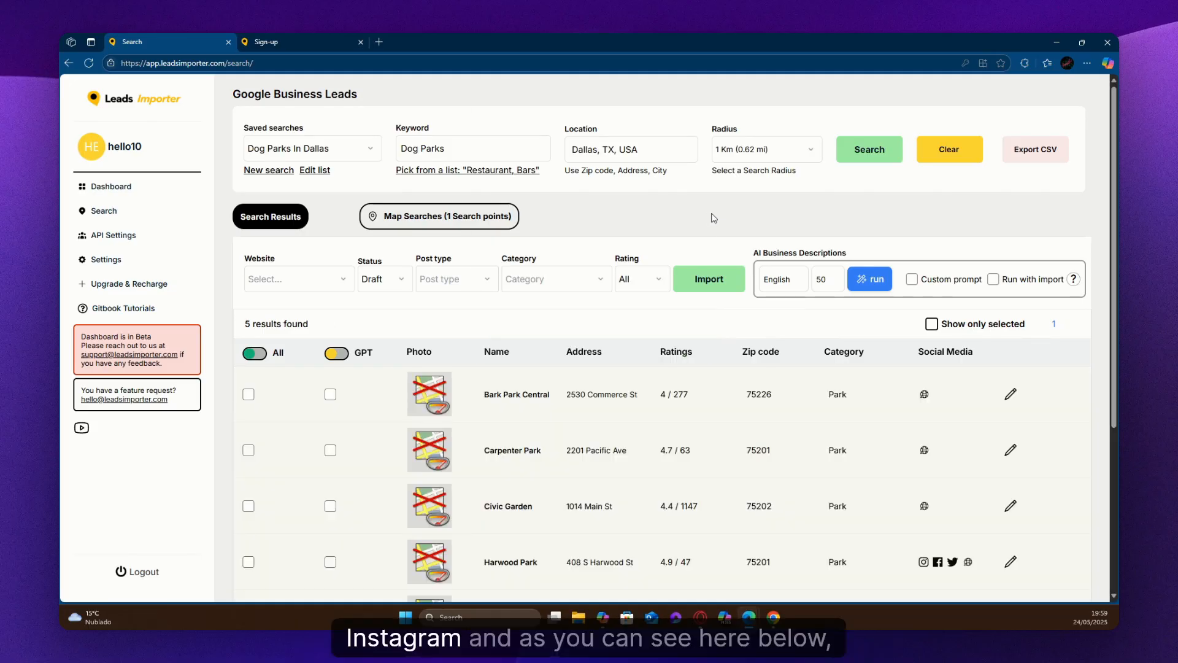
Review the Dallas dog park results, including their photos, ratings and social media links.
{"action": "scroll", "coordinate": [752, 364], "scroll_direction": "down", "scroll_amount": 1}
{"action": "scroll", "coordinate": [842, 487], "scroll_direction": "down", "scroll_amount": 2}
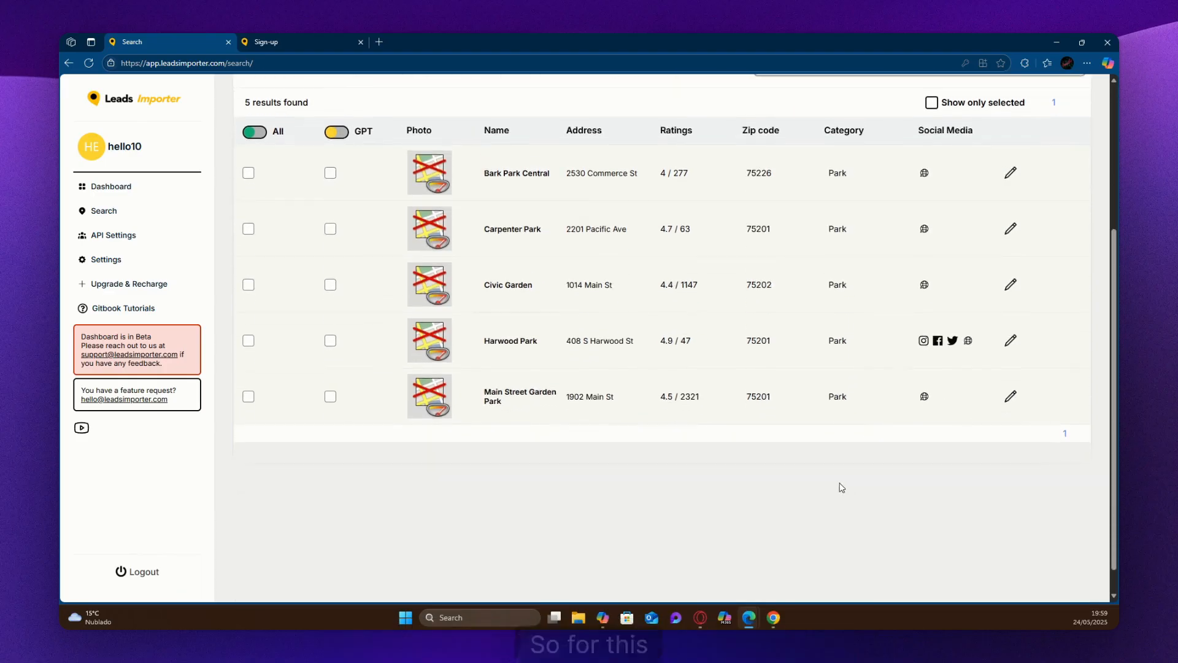
{"action": "scroll", "coordinate": [842, 487], "scroll_direction": "up", "scroll_amount": 2}
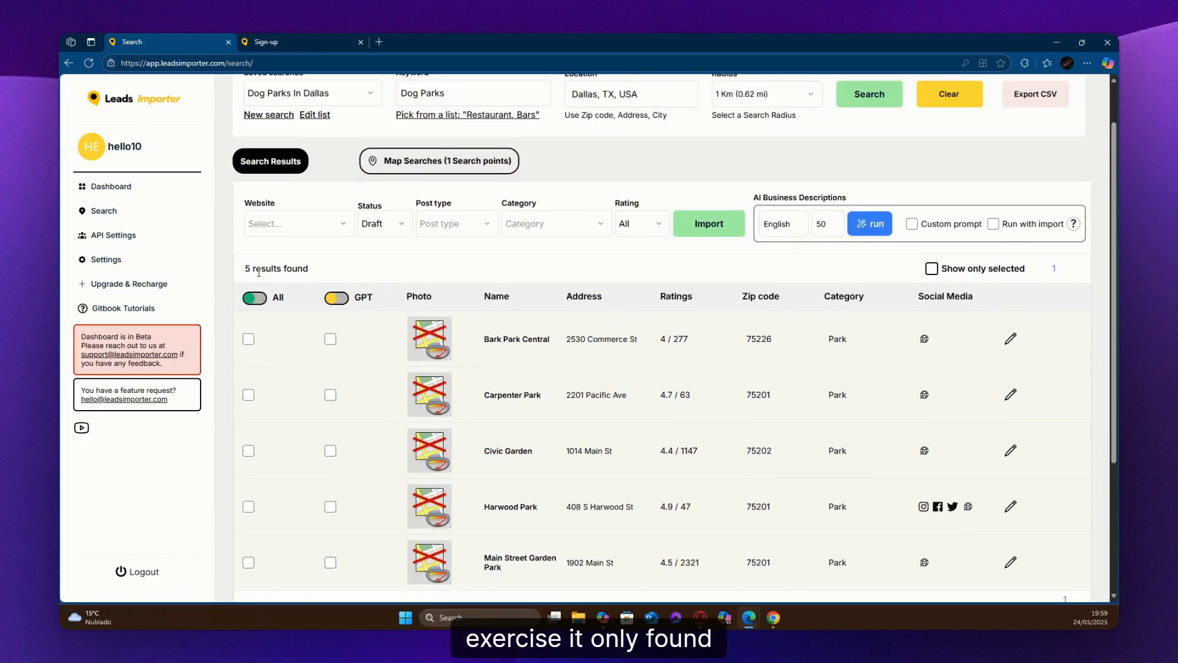
{"action": "scroll", "coordinate": [650, 361], "scroll_direction": "down", "scroll_amount": 1}
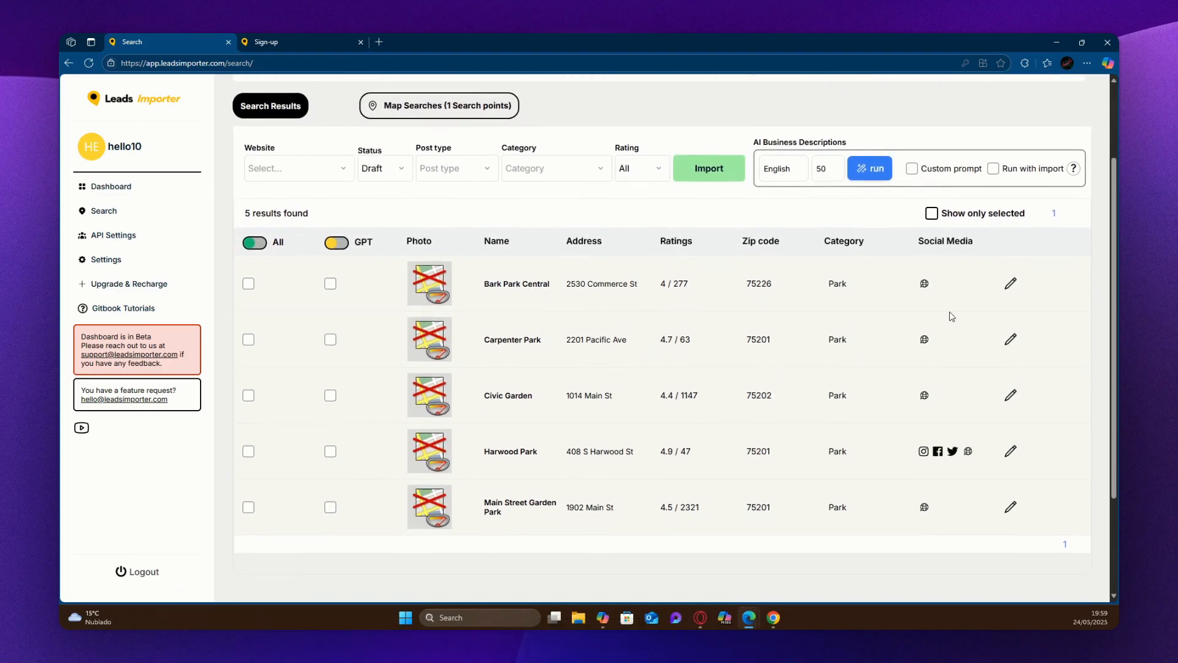
{"action": "scroll", "coordinate": [859, 344], "scroll_direction": "down", "scroll_amount": 1}
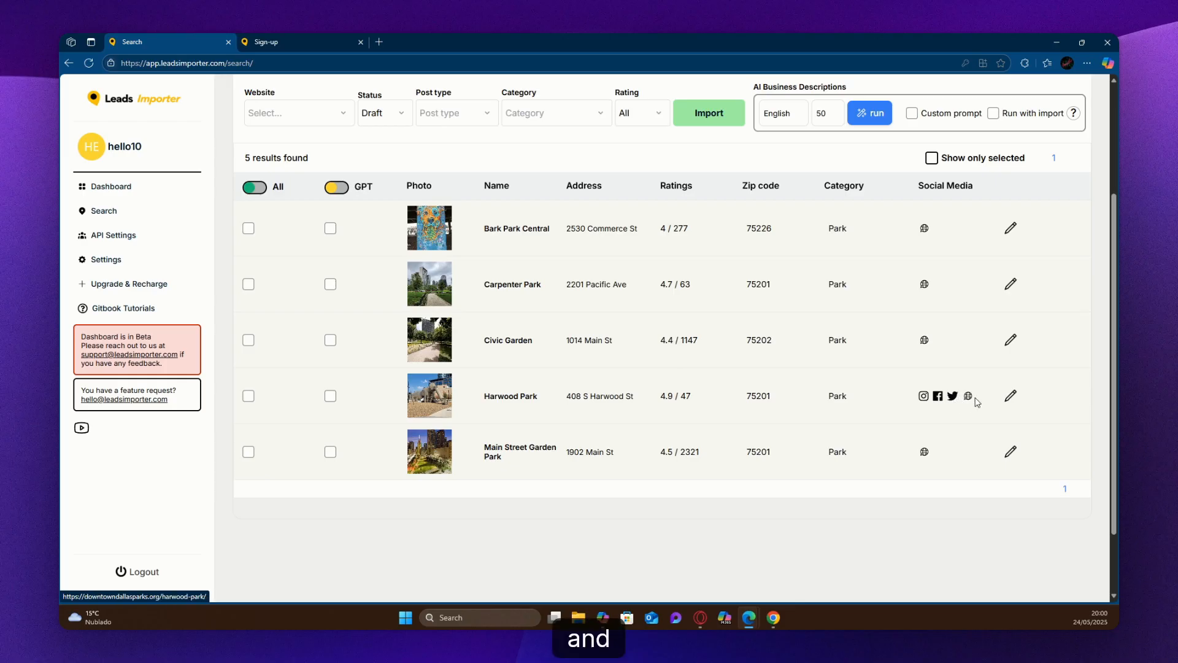
{"action": "scroll", "coordinate": [882, 298], "scroll_direction": "up", "scroll_amount": 3}
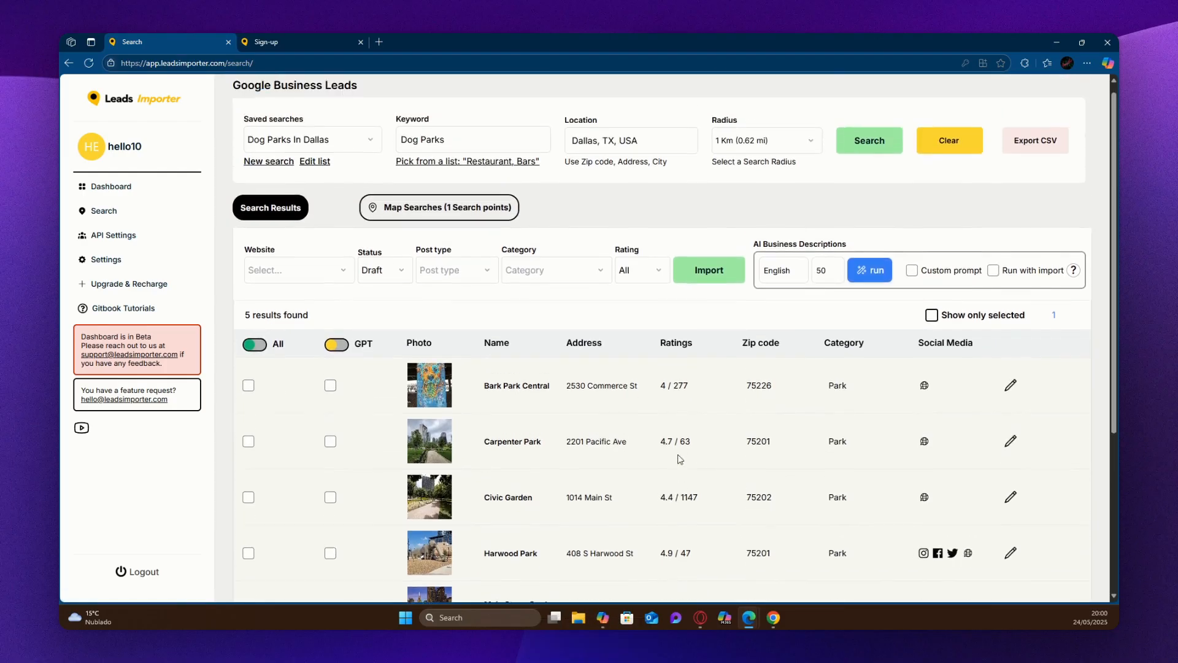
{"action": "scroll", "coordinate": [544, 239], "scroll_direction": "down", "scroll_amount": 1}
{"action": "scroll", "coordinate": [581, 264], "scroll_direction": "up", "scroll_amount": 1}
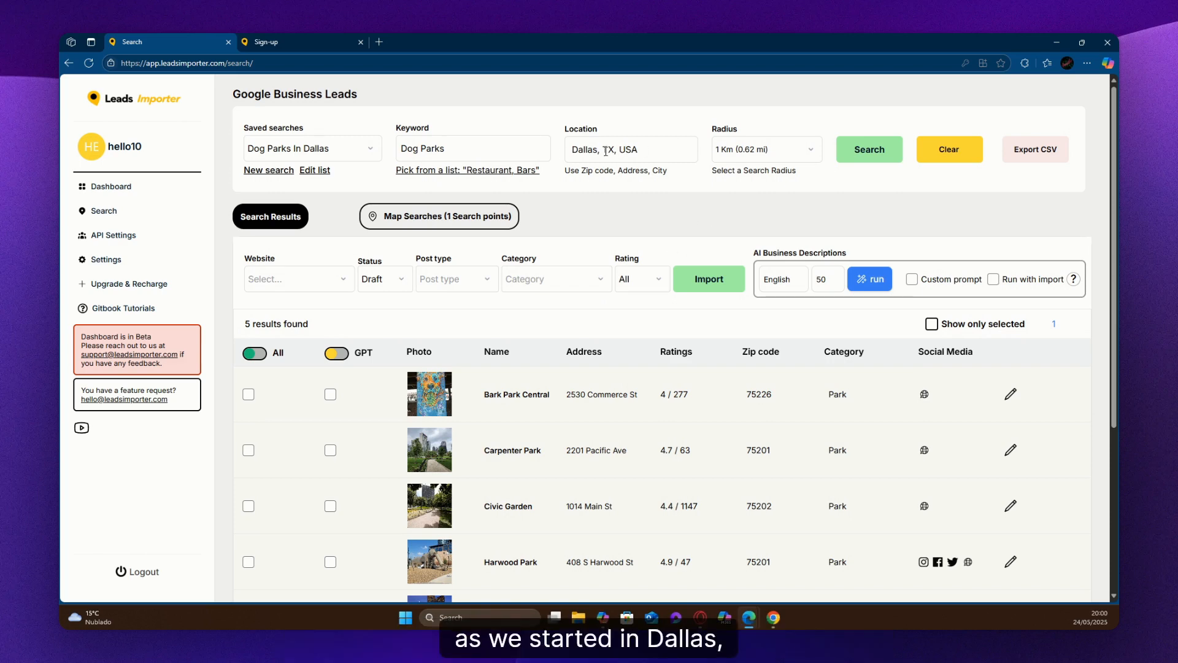
Move the search point on the Dallas map from downtown to the Swiss Avenue Historic District.
{"action": "left_click", "coordinate": [446, 220]}
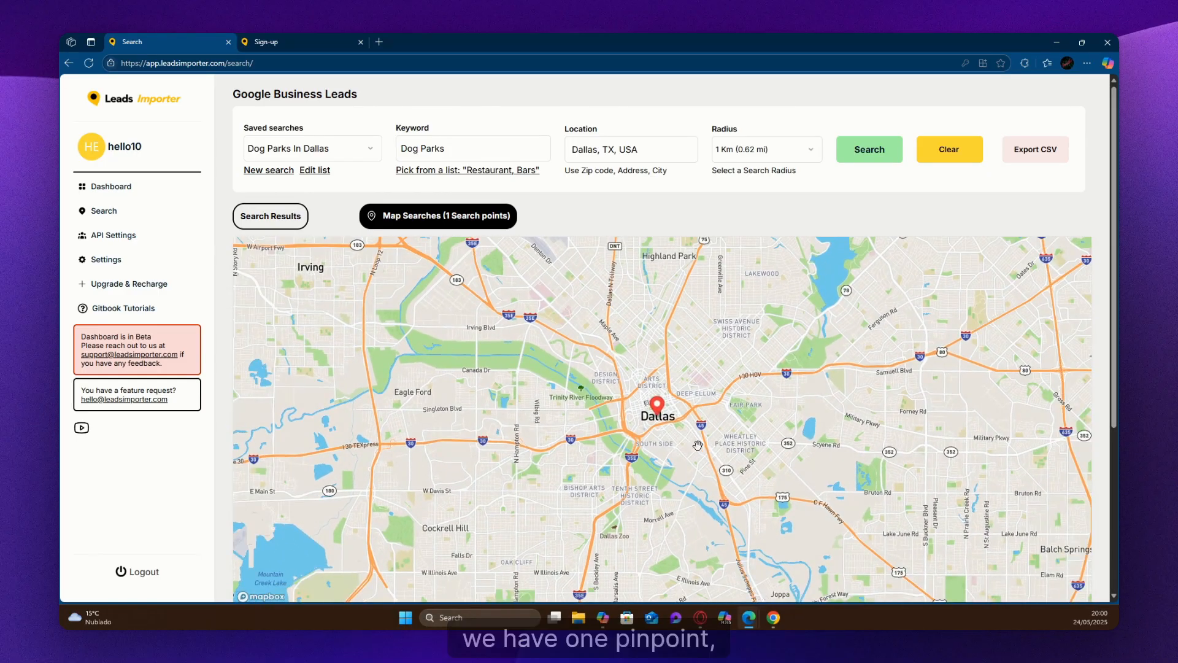
{"action": "left_click_drag", "start_coordinate": [656, 407], "coordinate": [741, 310]}
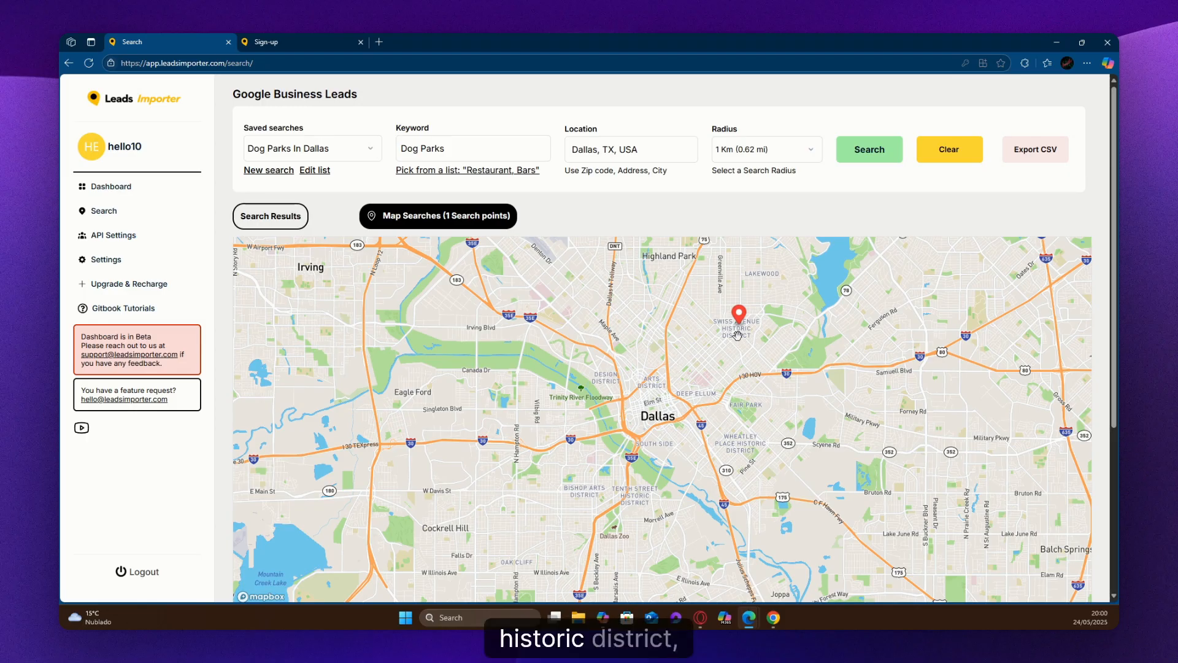
Set the search radius to 5 Km (3.1 mi) and run a new search from the results view.
{"action": "left_click", "coordinate": [764, 150]}
{"action": "left_click", "coordinate": [768, 202]}
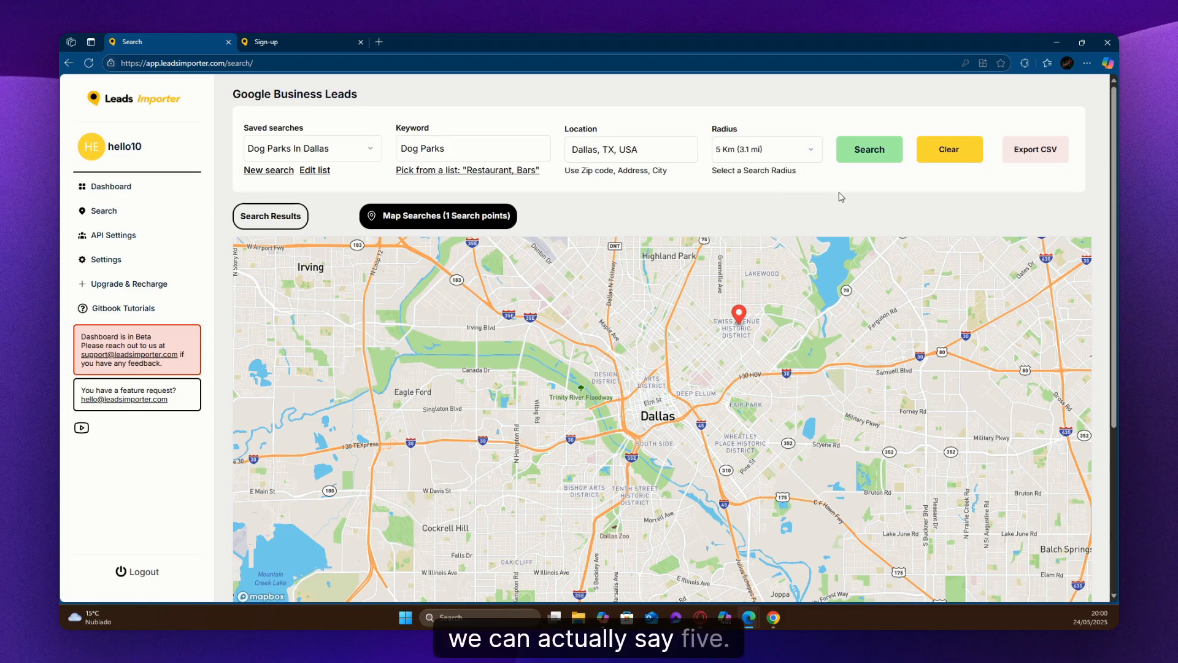
{"action": "left_click", "coordinate": [282, 220]}
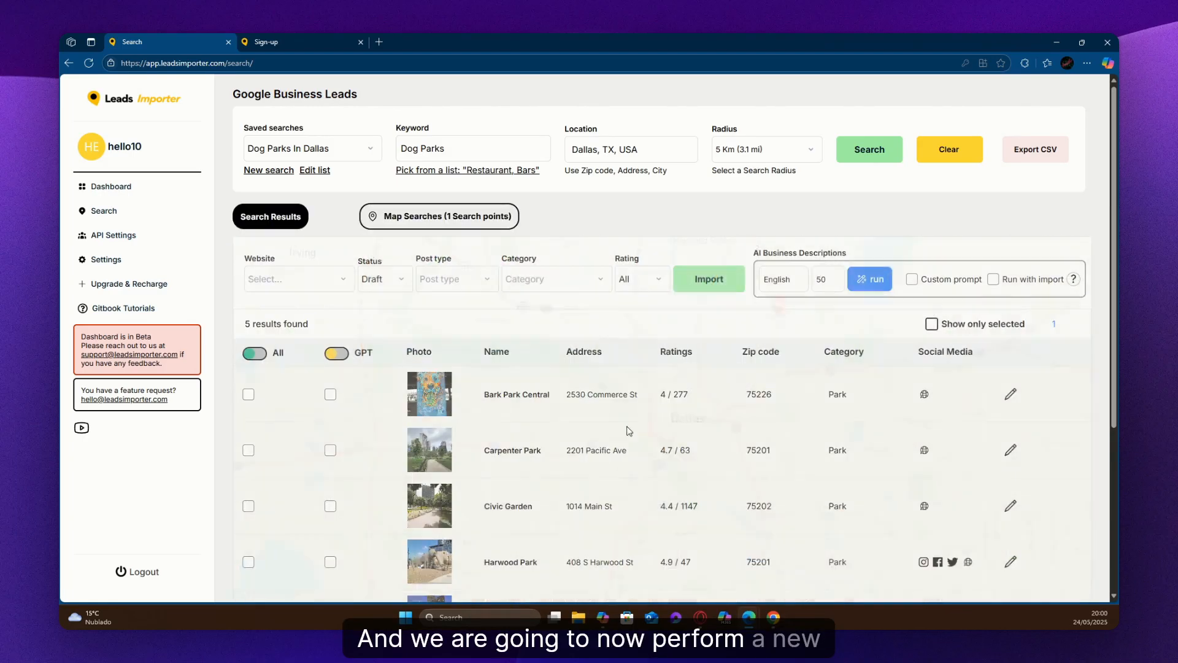
{"action": "left_click", "coordinate": [874, 161]}
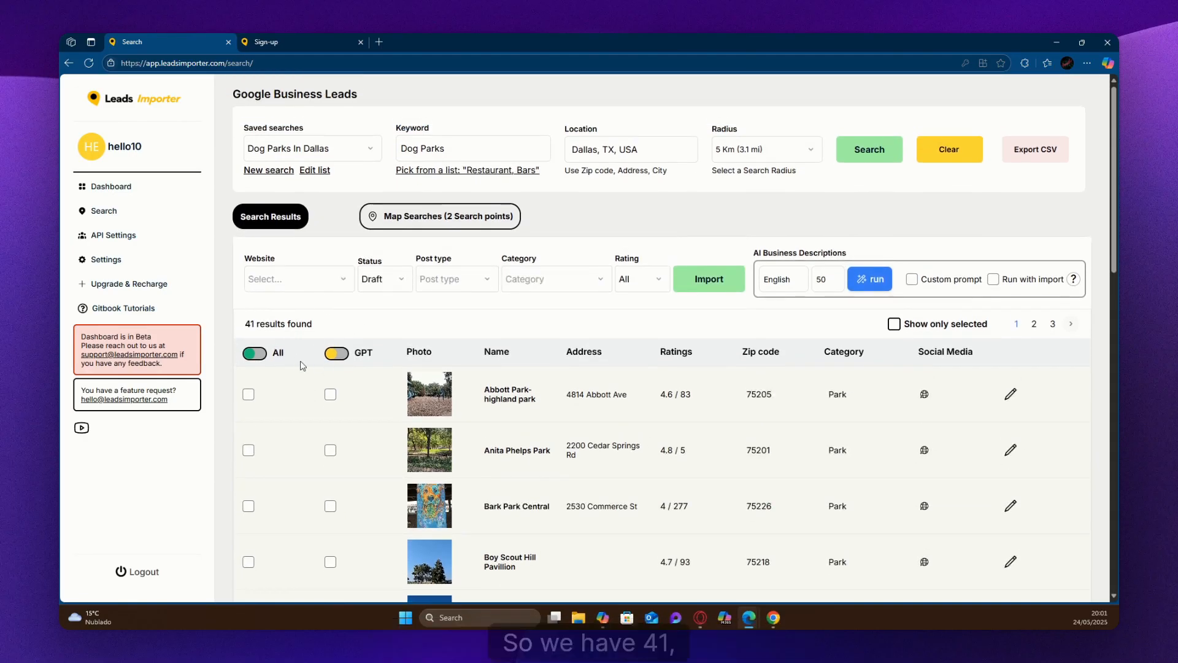
Examine all three pages of dog park results and both search points on the Dallas map.
{"action": "scroll", "coordinate": [302, 356], "scroll_direction": "down", "scroll_amount": 10}
{"action": "scroll", "coordinate": [307, 356], "scroll_direction": "down", "scroll_amount": 5}
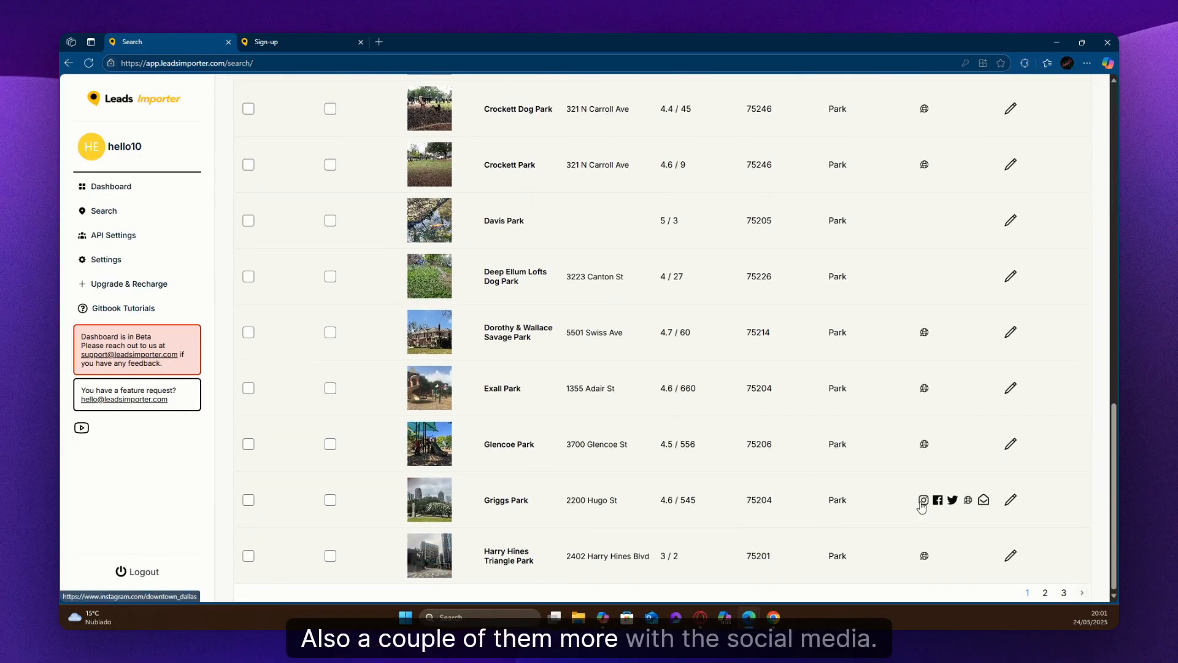
{"action": "left_click", "coordinate": [1045, 591]}
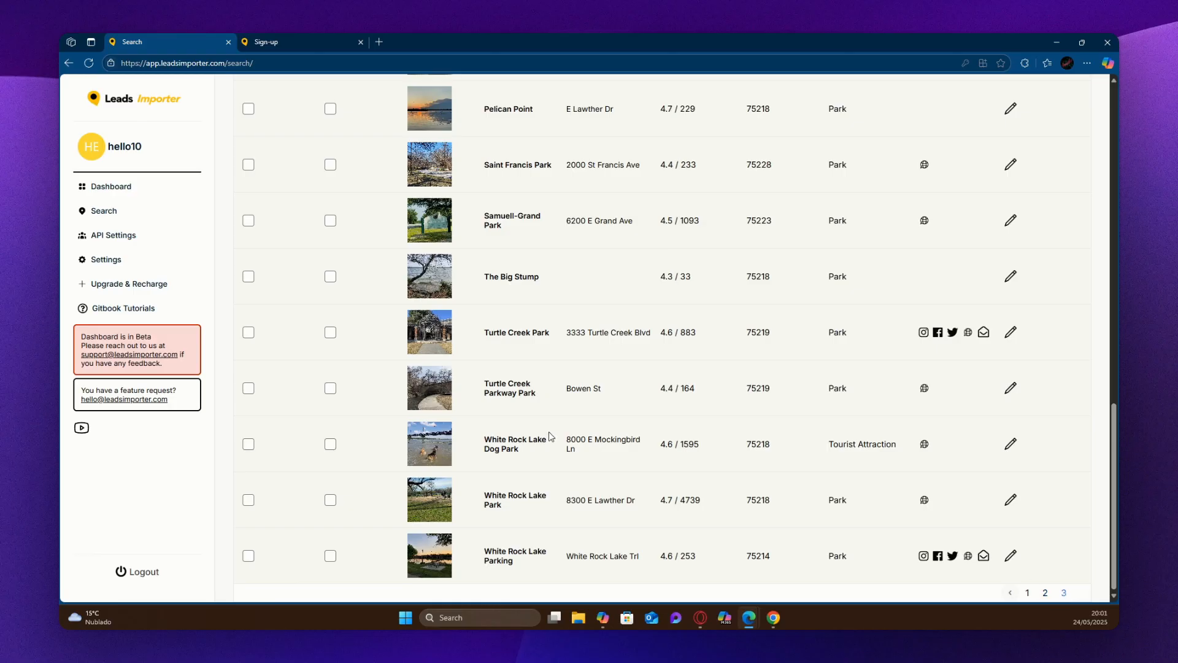
{"action": "scroll", "coordinate": [520, 487], "scroll_direction": "up", "scroll_amount": 4}
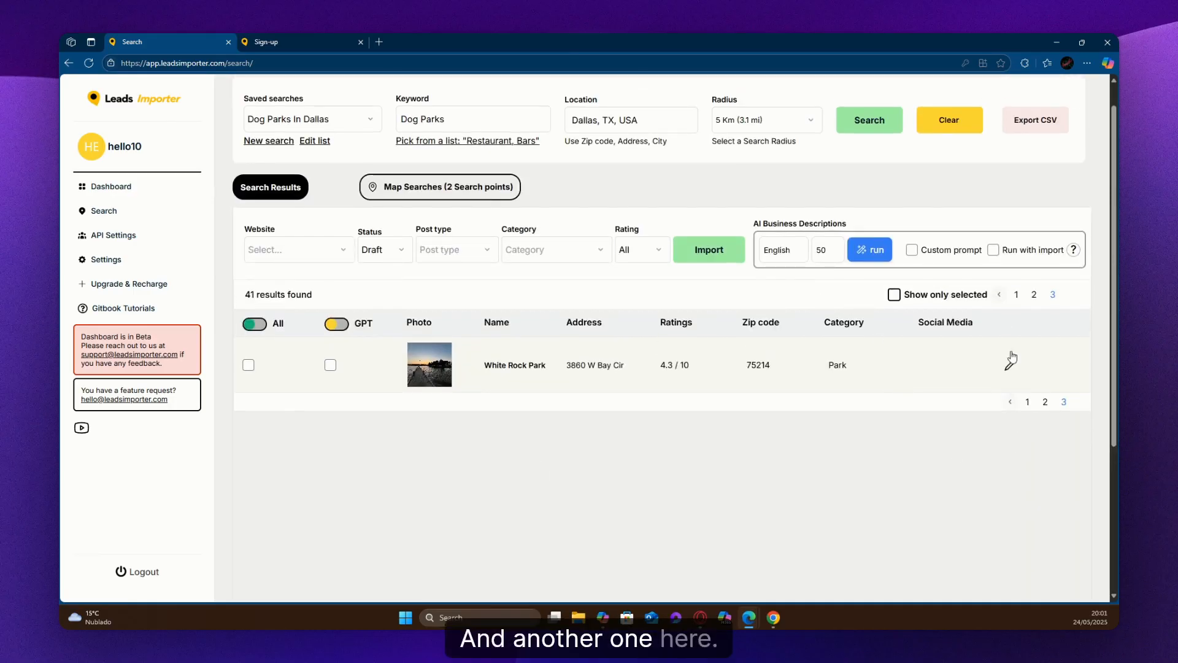
{"action": "left_click", "coordinate": [1029, 401]}
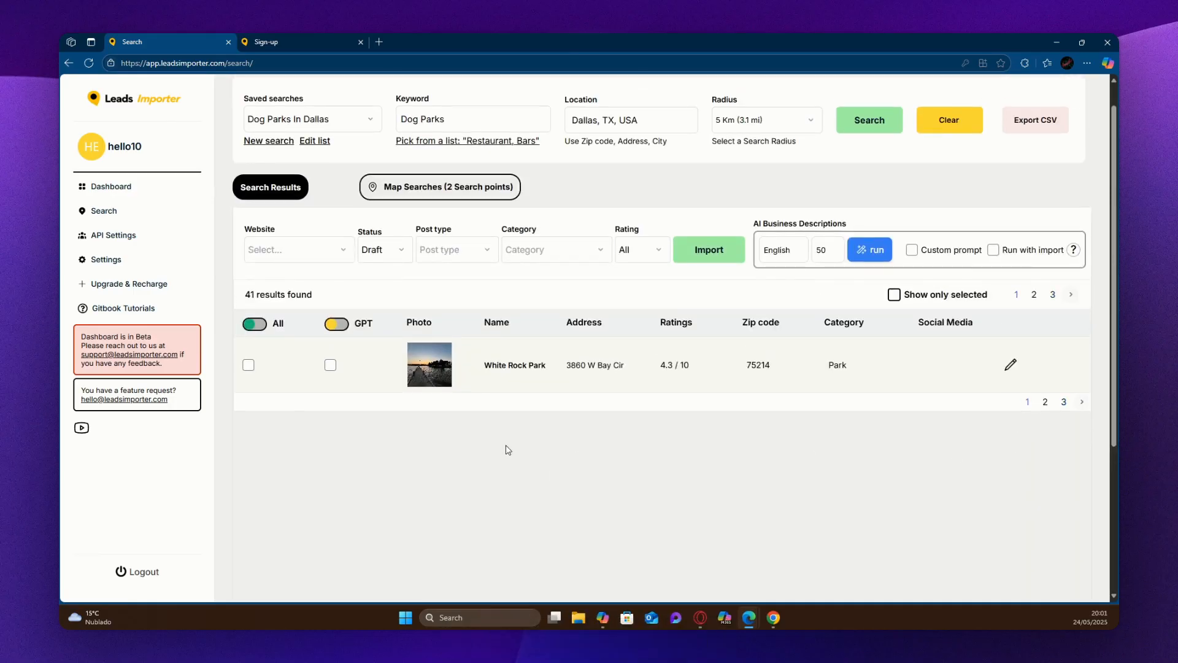
{"action": "scroll", "coordinate": [447, 452], "scroll_direction": "up", "scroll_amount": 1}
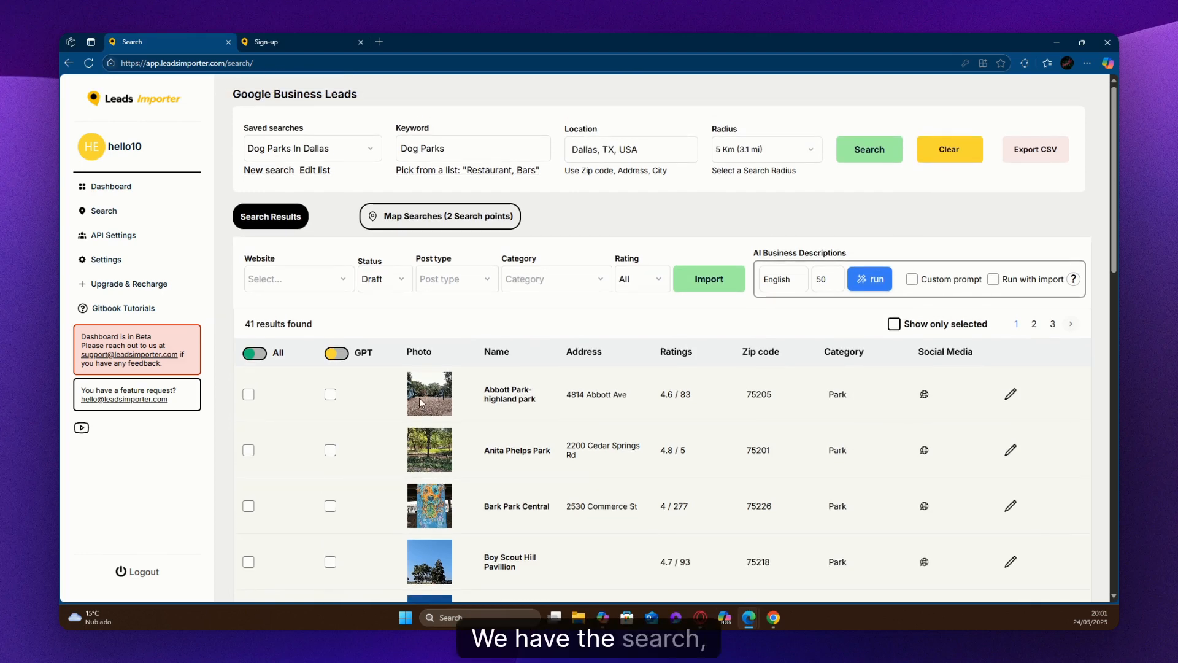
{"action": "left_click", "coordinate": [460, 217]}
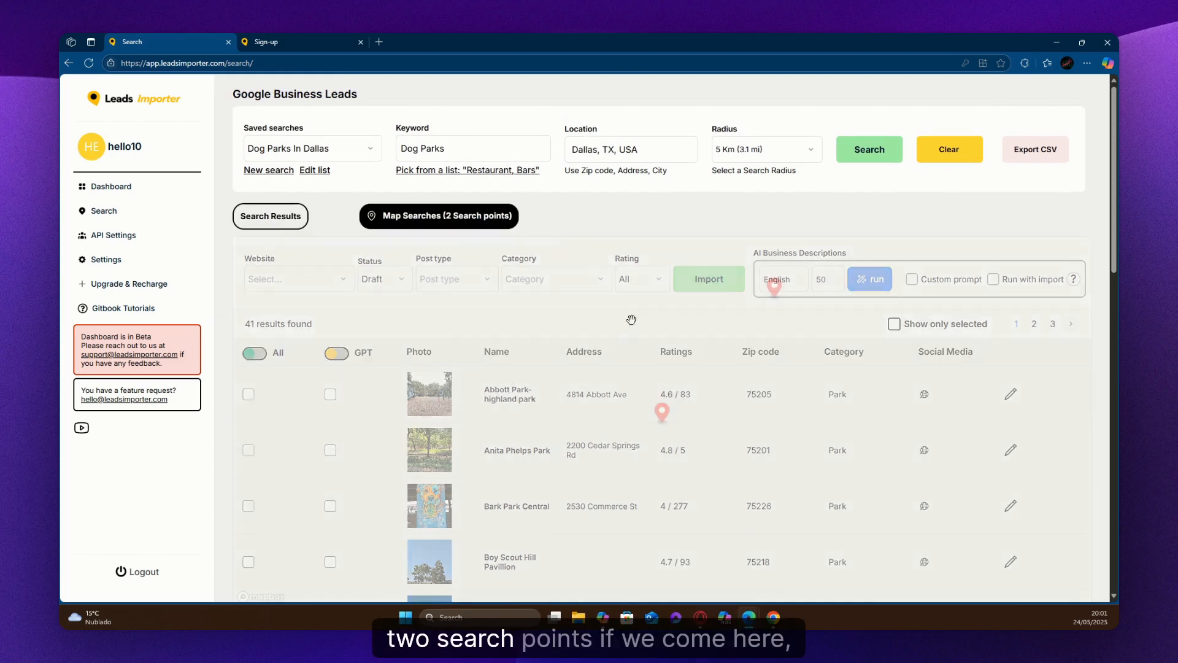
{"action": "scroll", "coordinate": [572, 322], "scroll_direction": "up", "scroll_amount": 5}
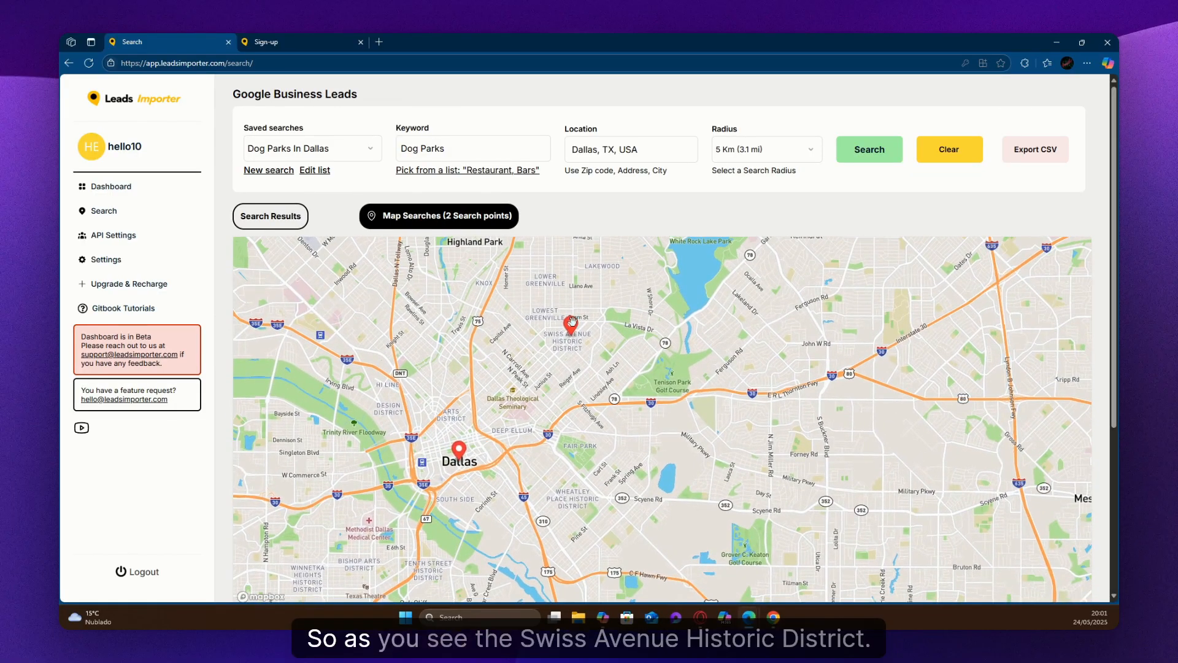
{"action": "left_click_drag", "start_coordinate": [556, 390], "coordinate": [613, 394]}
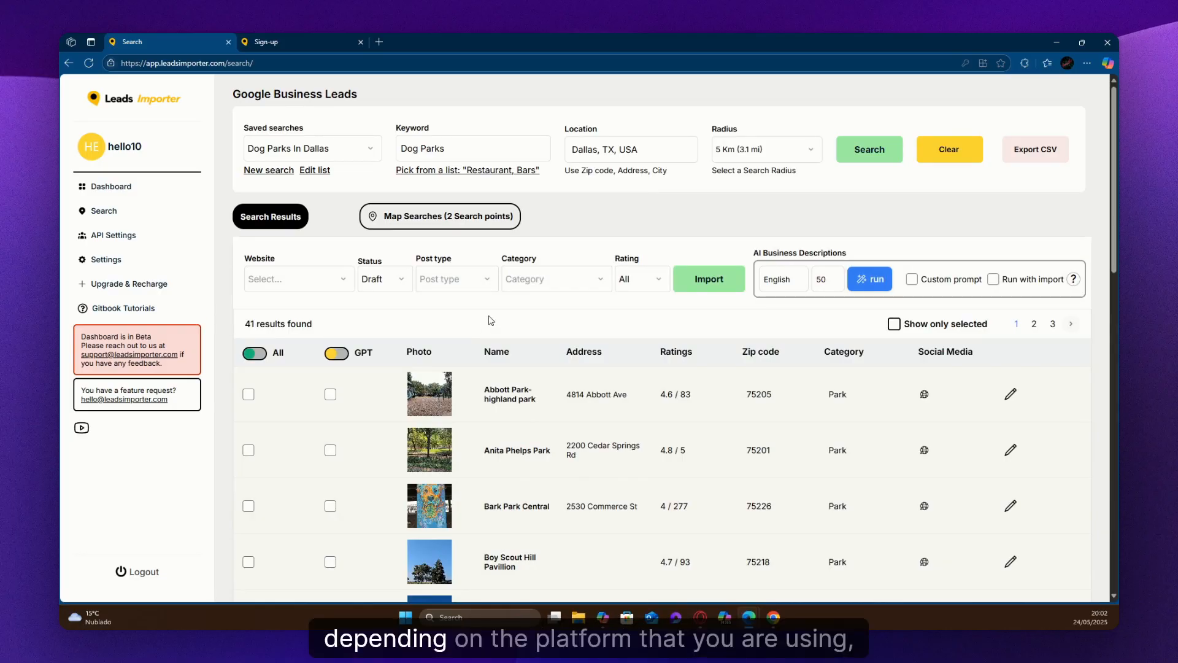
{"action": "scroll", "coordinate": [483, 289], "scroll_direction": "down", "scroll_amount": 1}
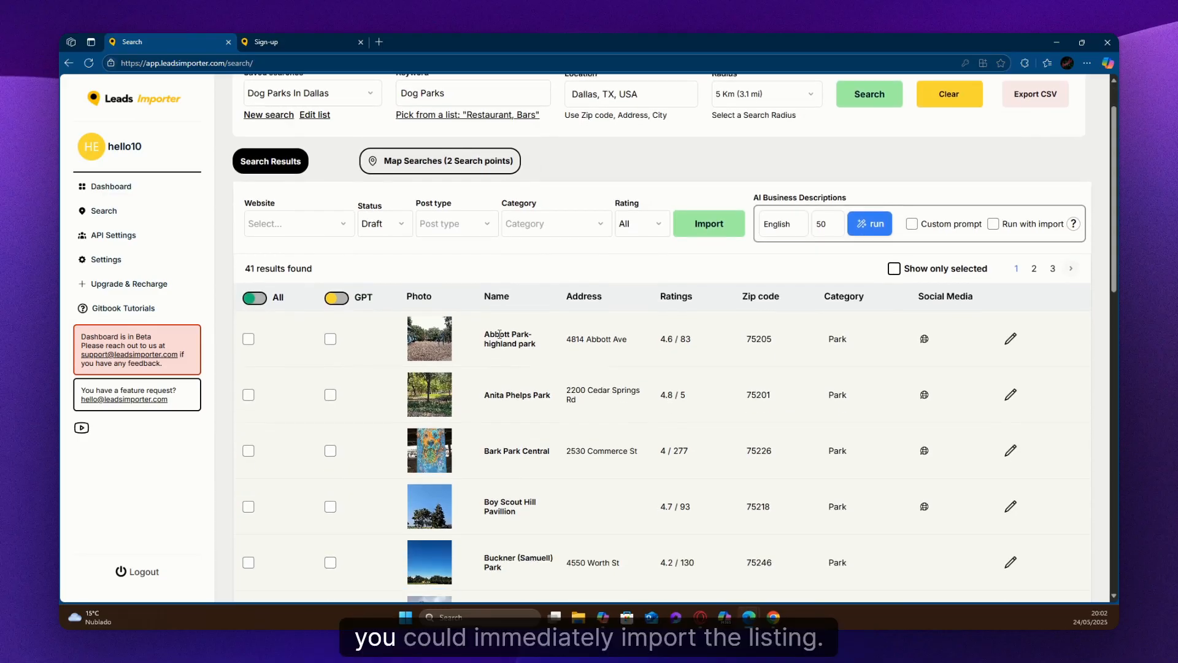
{"action": "scroll", "coordinate": [472, 263], "scroll_direction": "up", "scroll_amount": 1}
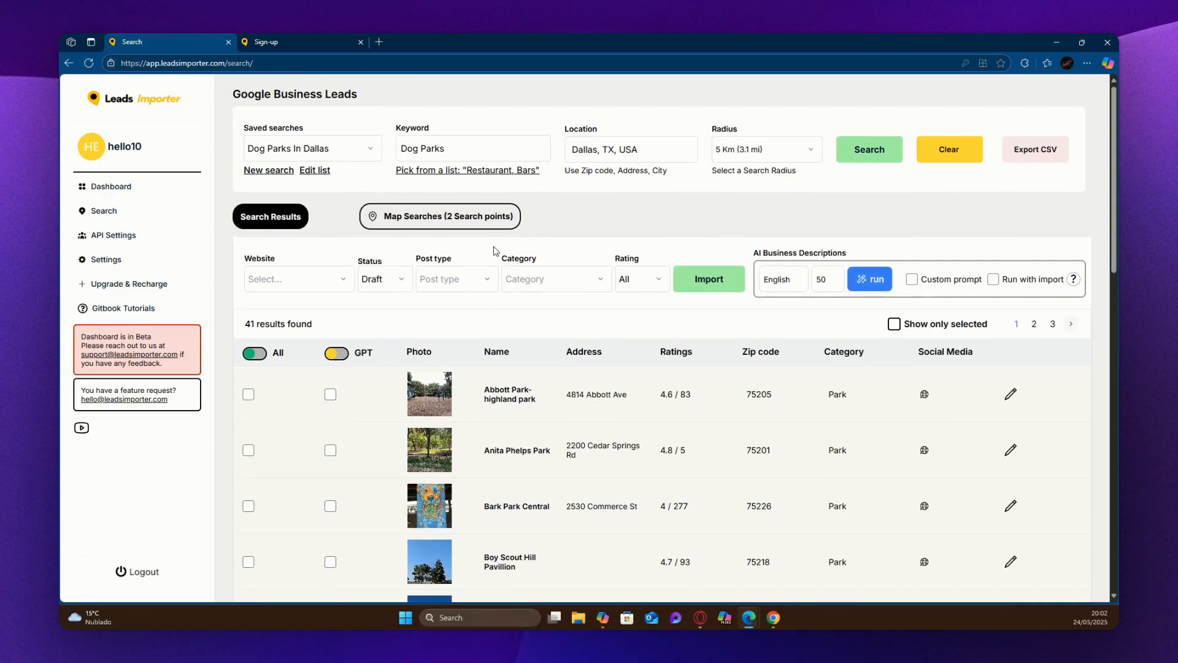
{"action": "left_click", "coordinate": [299, 277]}
{"action": "left_click", "coordinate": [295, 305]}
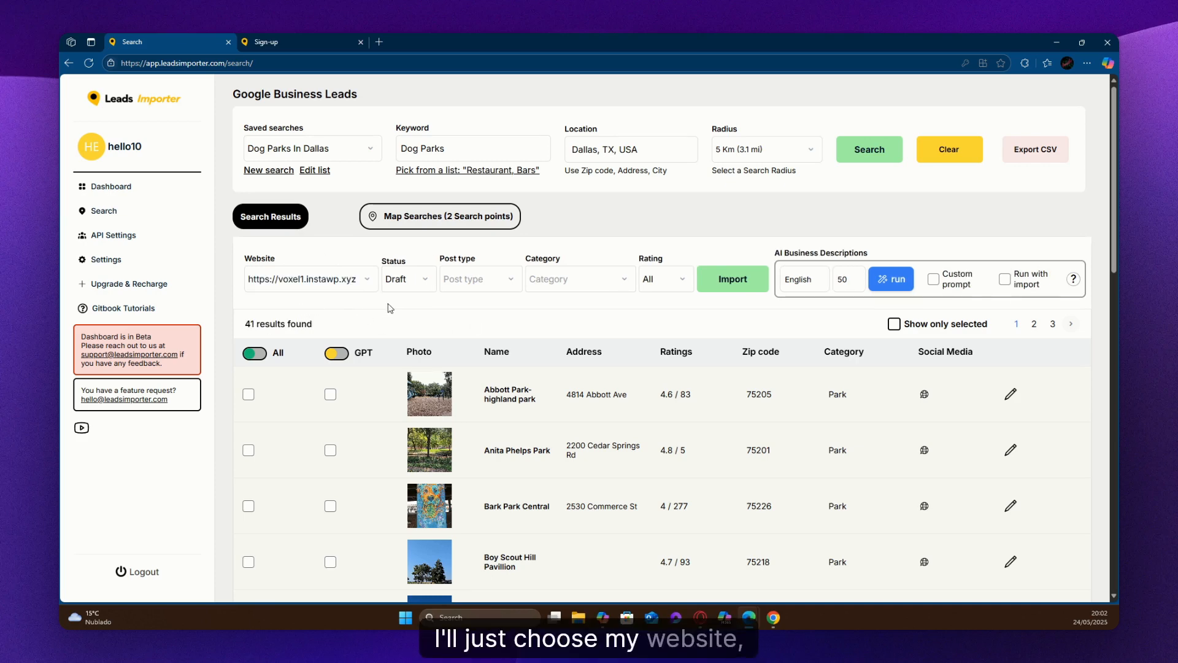
{"action": "left_click", "coordinate": [412, 281]}
{"action": "left_click", "coordinate": [454, 317]}
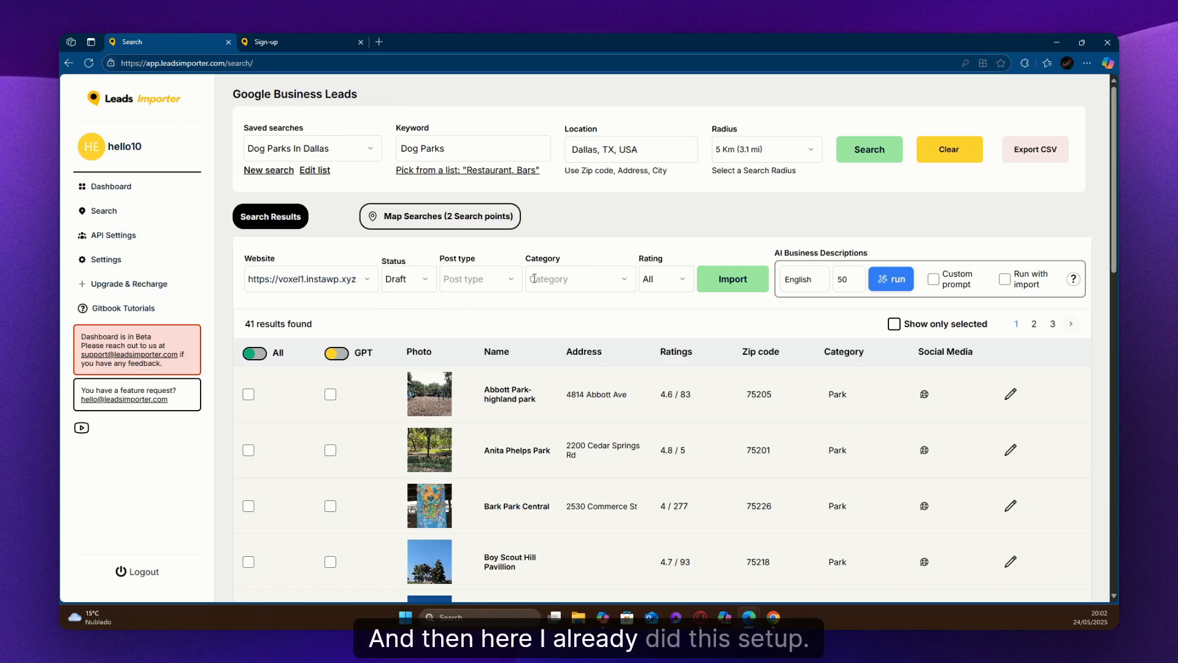
Set the import post type to Places and the category to American.
{"action": "left_click", "coordinate": [488, 283]}
{"action": "left_click", "coordinate": [459, 306]}
{"action": "left_click", "coordinate": [565, 279]}
{"action": "scroll", "coordinate": [592, 317], "scroll_direction": "down", "scroll_amount": 2}
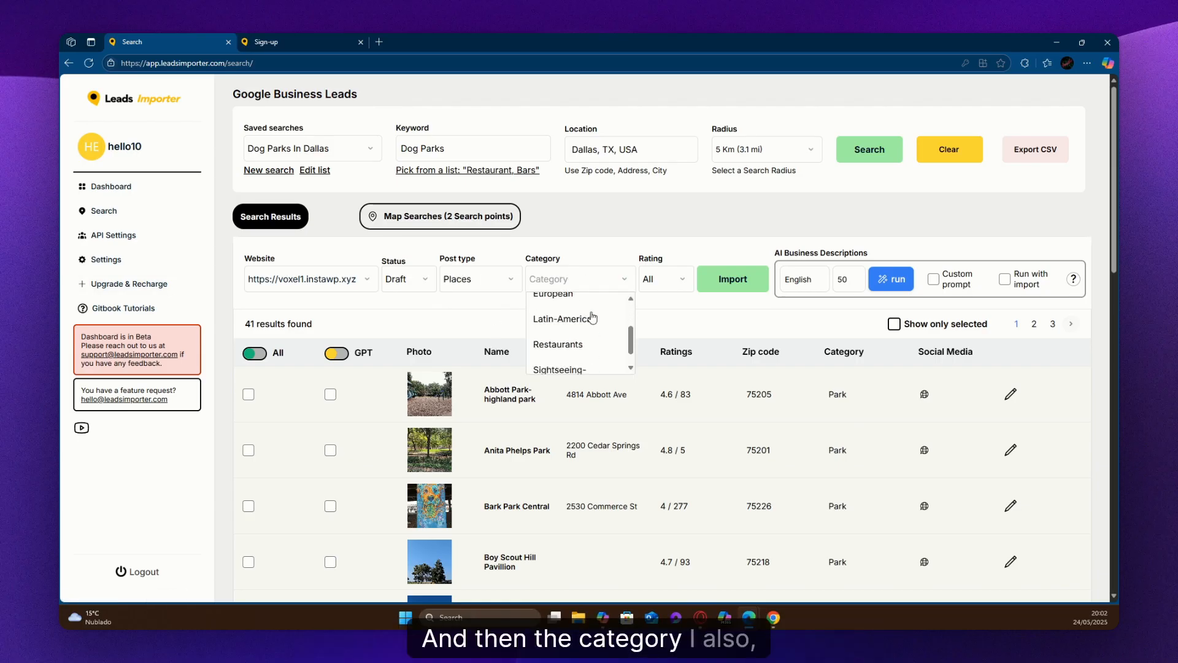
{"action": "scroll", "coordinate": [592, 317], "scroll_direction": "up", "scroll_amount": 2}
{"action": "scroll", "coordinate": [574, 325], "scroll_direction": "down", "scroll_amount": 3}
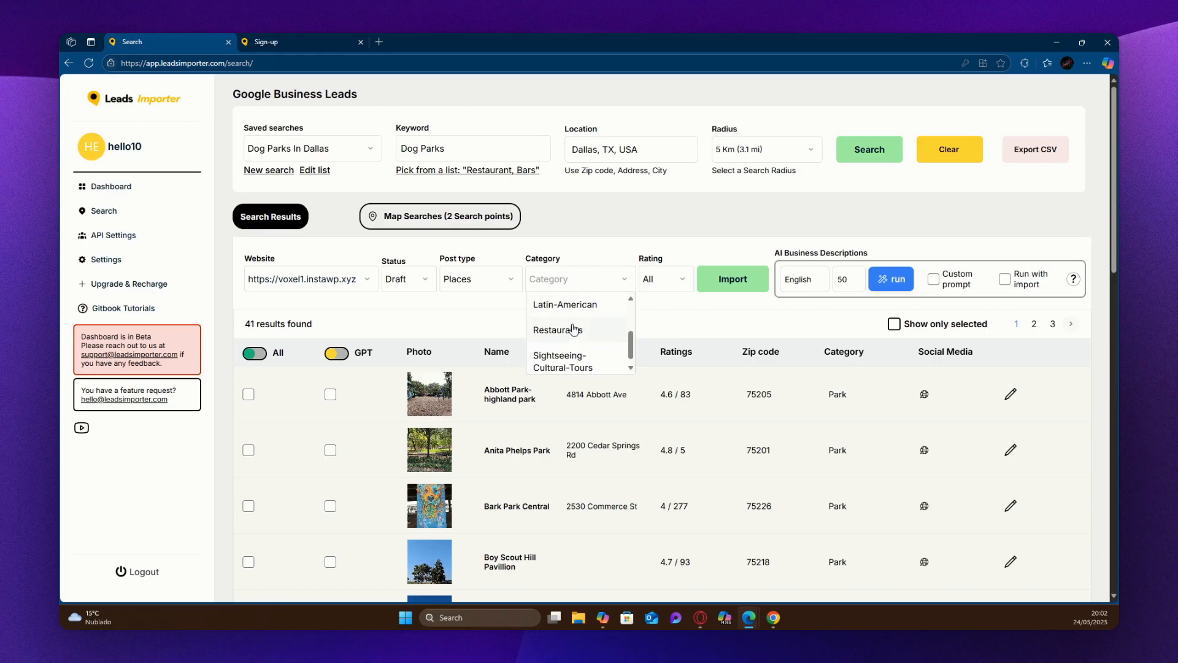
{"action": "scroll", "coordinate": [574, 328], "scroll_direction": "up", "scroll_amount": 3}
{"action": "left_click", "coordinate": [564, 305]}
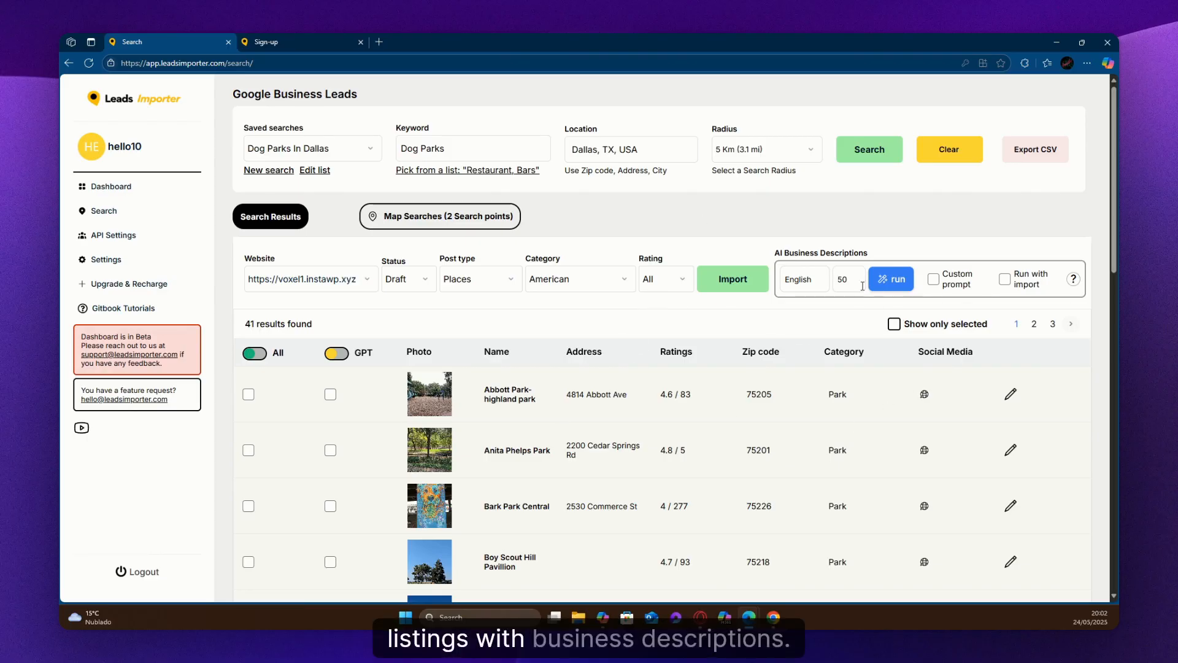
Check the Abbott Park-highland park listing's details and mark only that listing for an AI description.
{"action": "left_click", "coordinate": [1010, 394]}
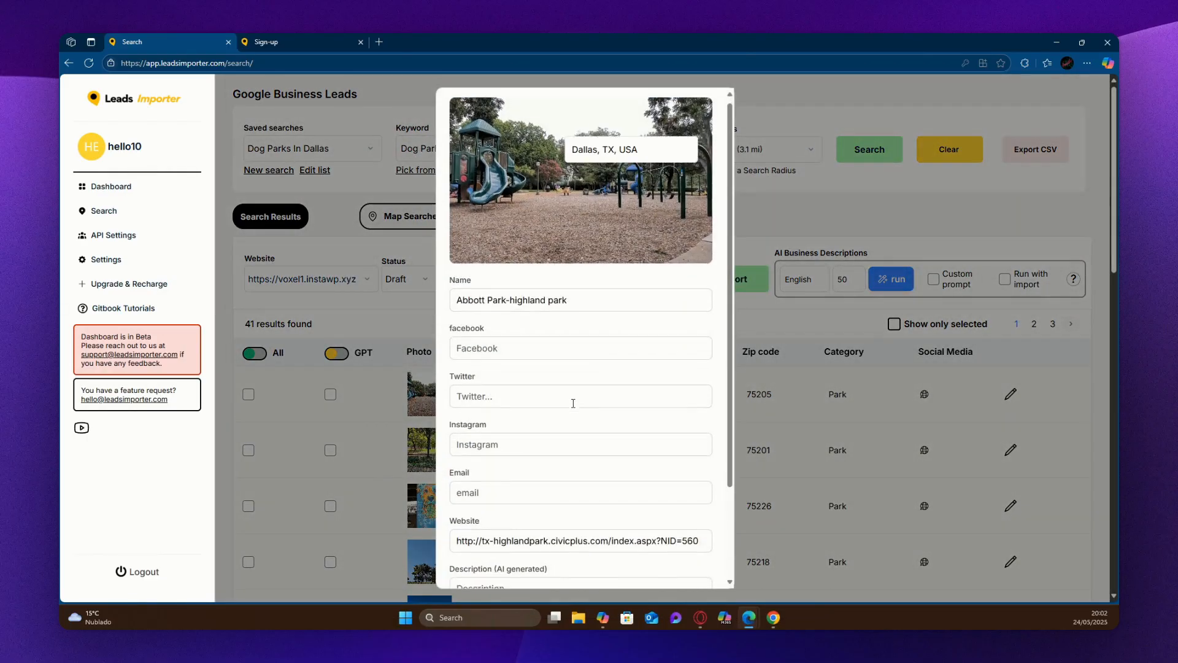
{"action": "scroll", "coordinate": [573, 403], "scroll_direction": "down", "scroll_amount": 2}
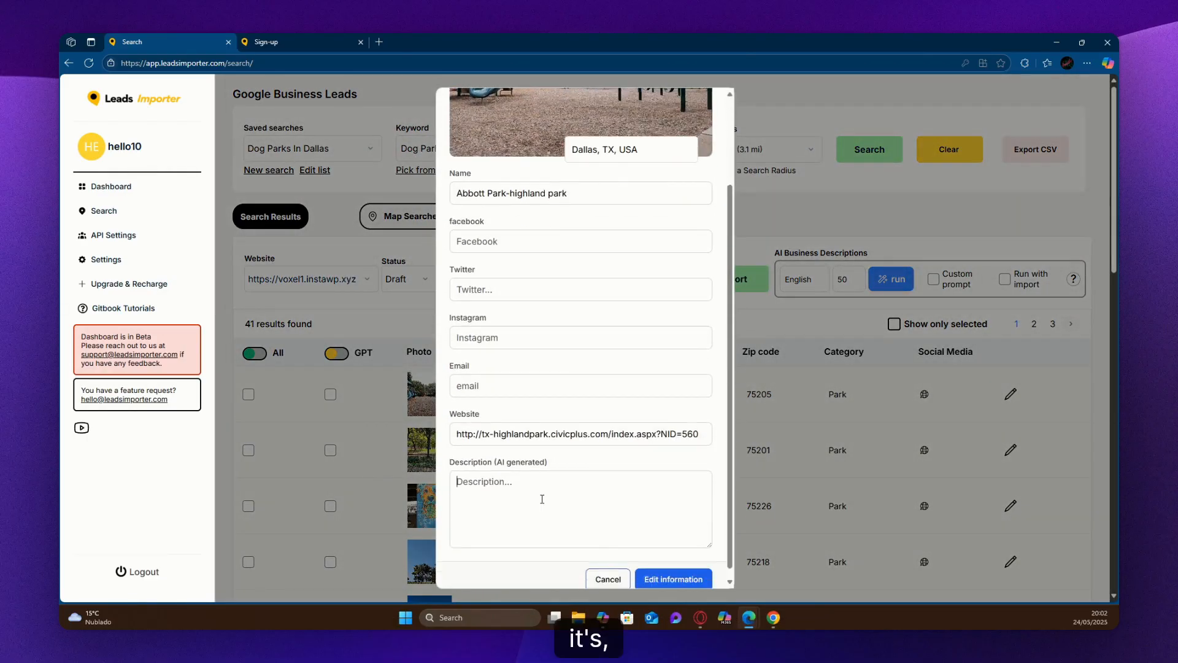
{"action": "left_click", "coordinate": [609, 579]}
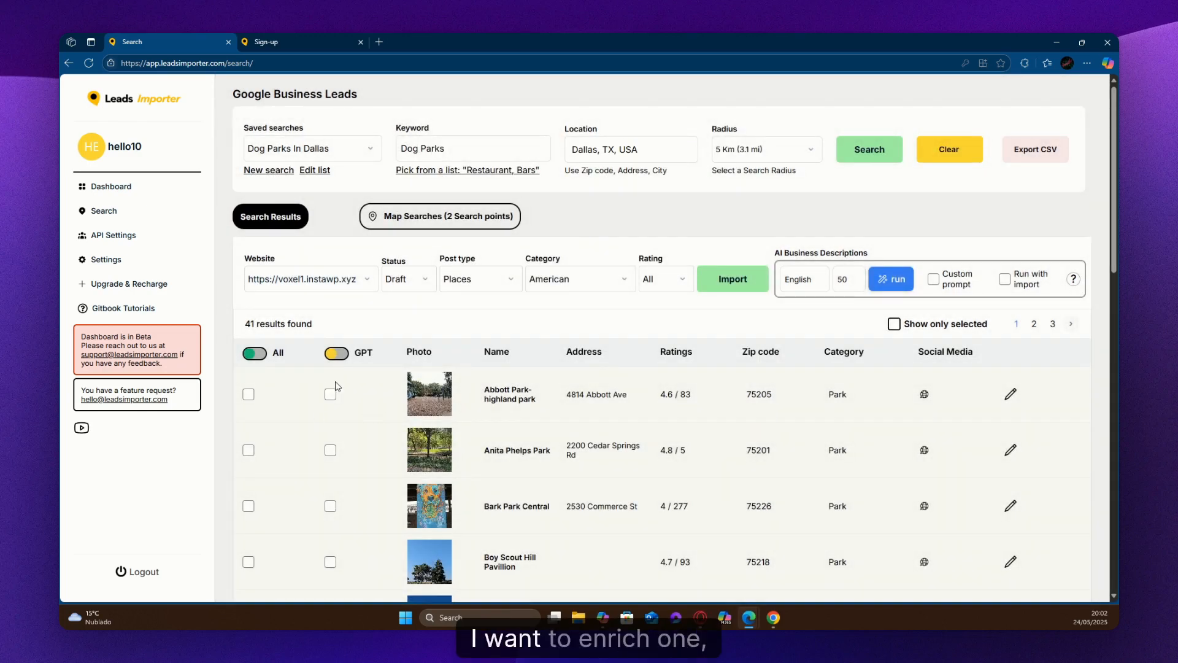
{"action": "left_click", "coordinate": [330, 394]}
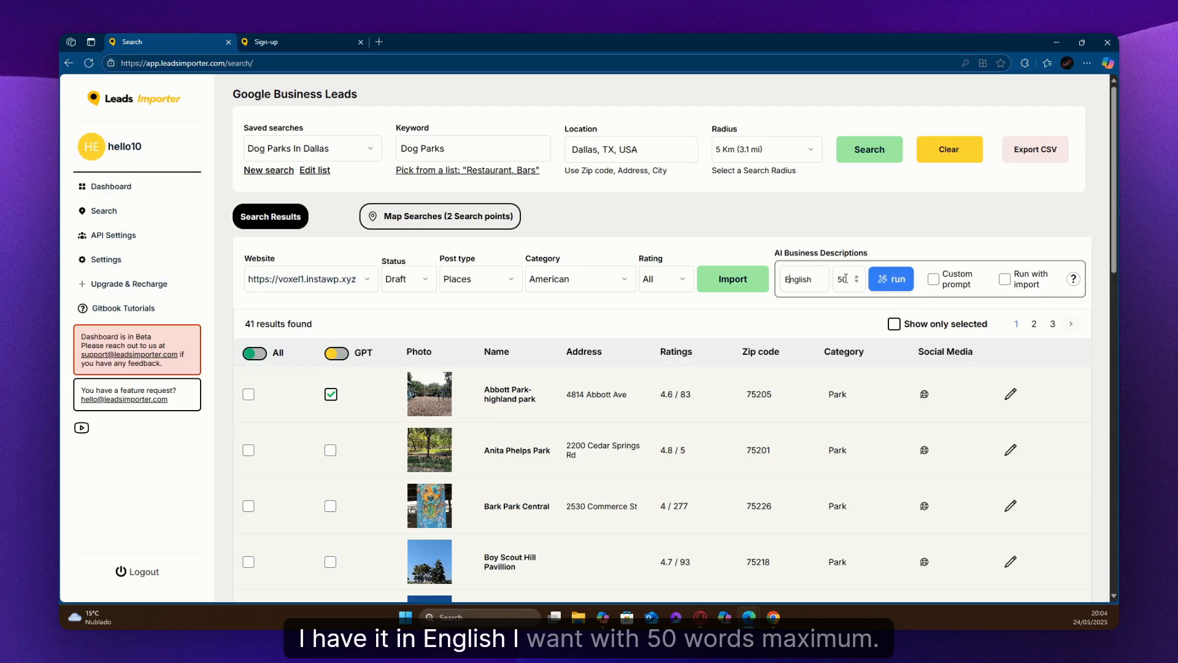
Enable the custom prompt to view its instructions, cancel without saving, and disable it again.
{"action": "left_click", "coordinate": [932, 282]}
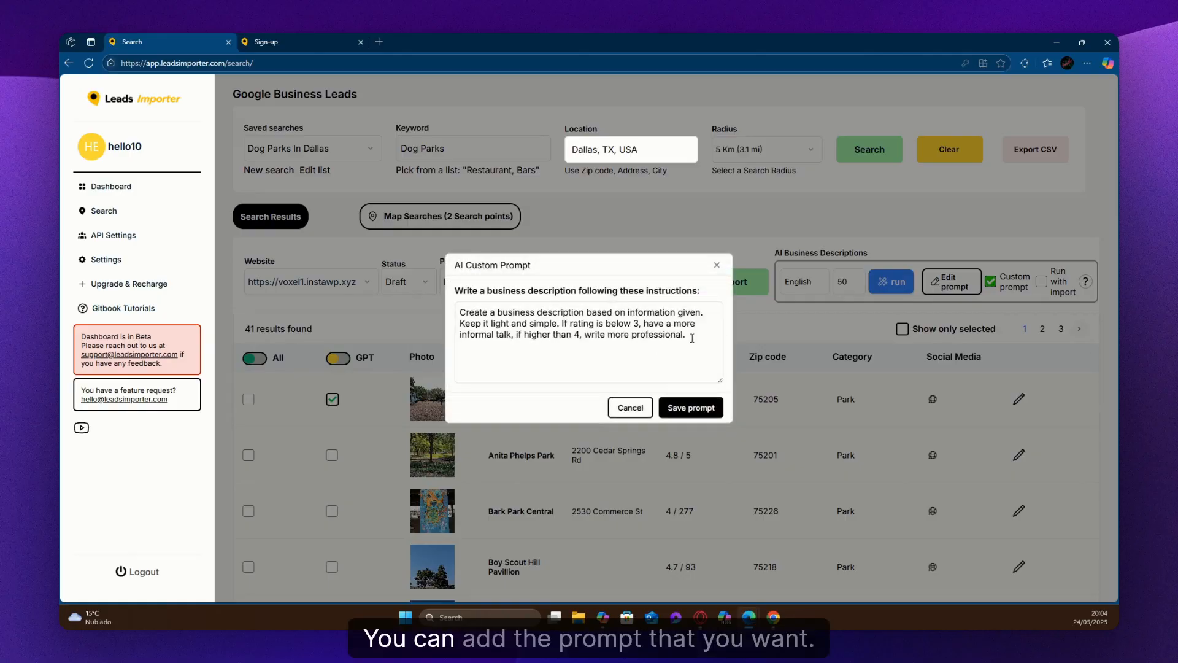
{"action": "left_click_drag", "start_coordinate": [686, 335], "coordinate": [457, 306]}
{"action": "left_click", "coordinate": [626, 409]}
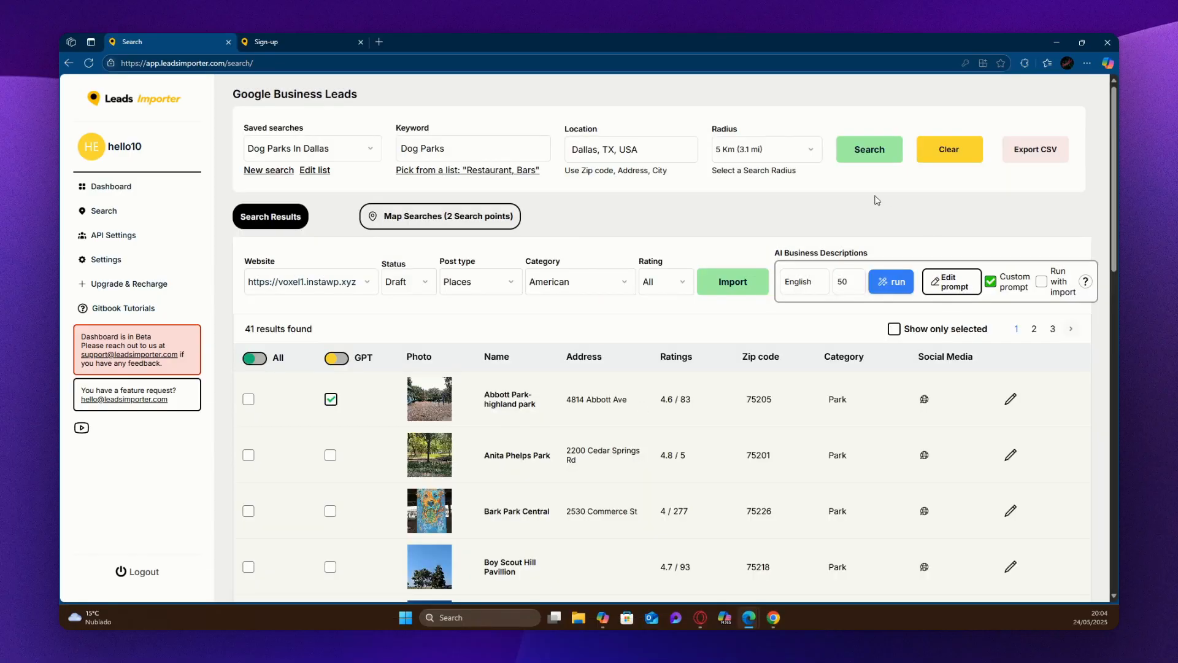
{"action": "left_click", "coordinate": [991, 283]}
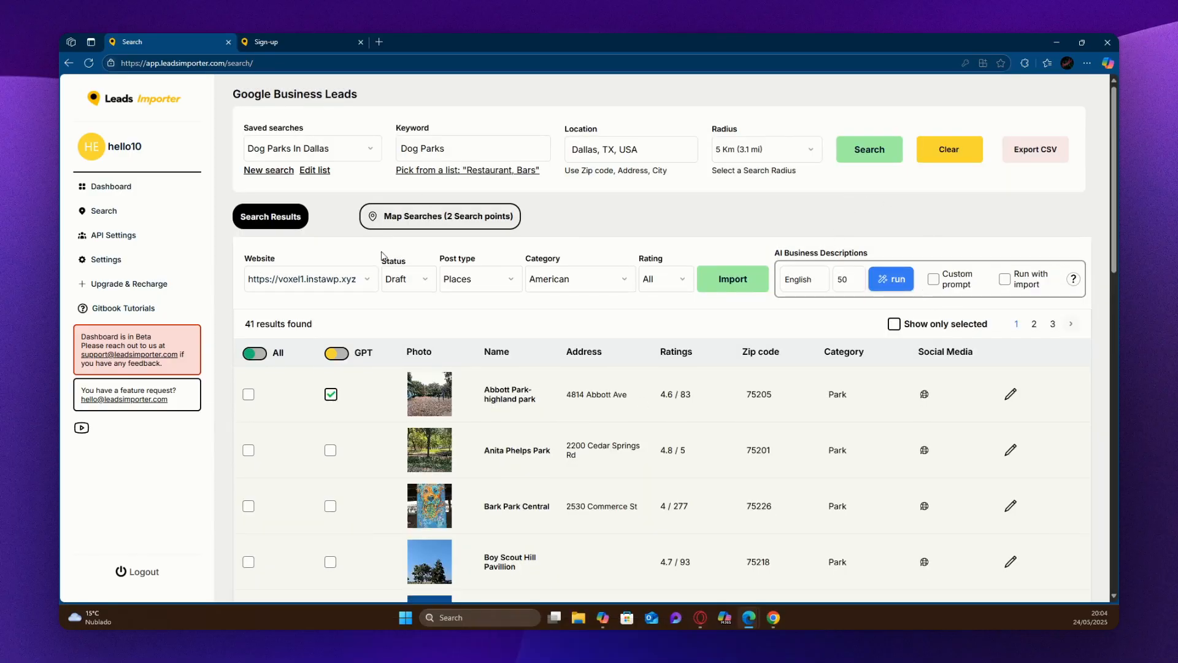
Generate the AI business description for Abbott Park-highland park in English at 50 words and review its text.
{"action": "left_click", "coordinate": [893, 281]}
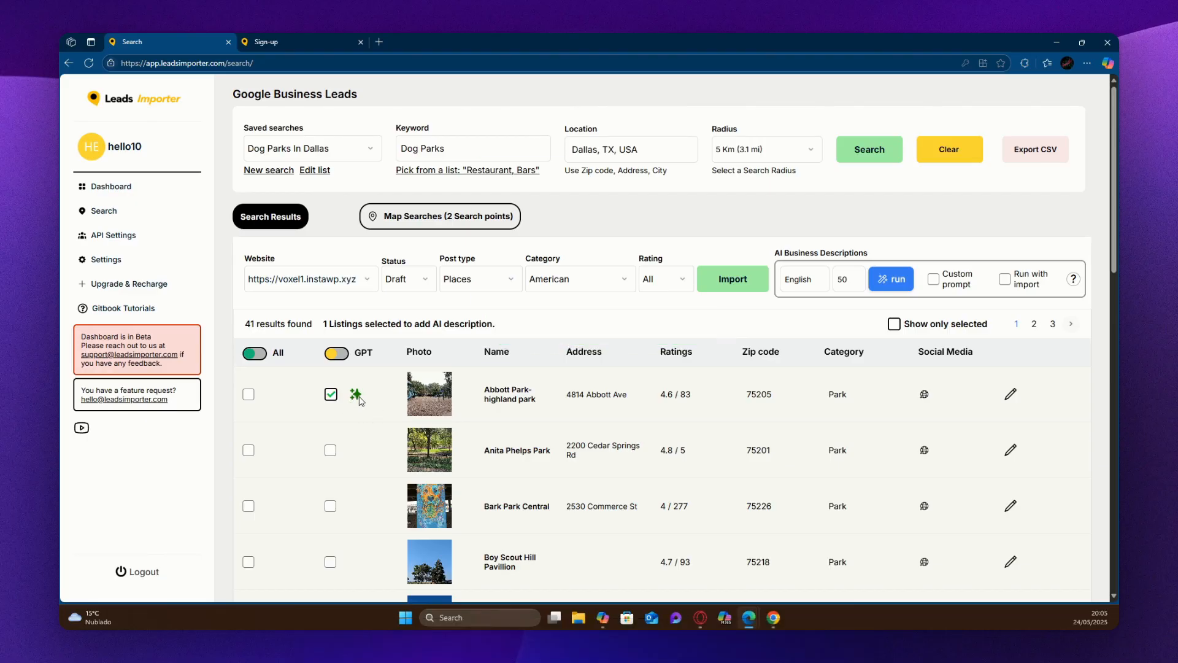
{"action": "left_click", "coordinate": [1011, 394]}
{"action": "scroll", "coordinate": [564, 508], "scroll_direction": "down", "scroll_amount": 5}
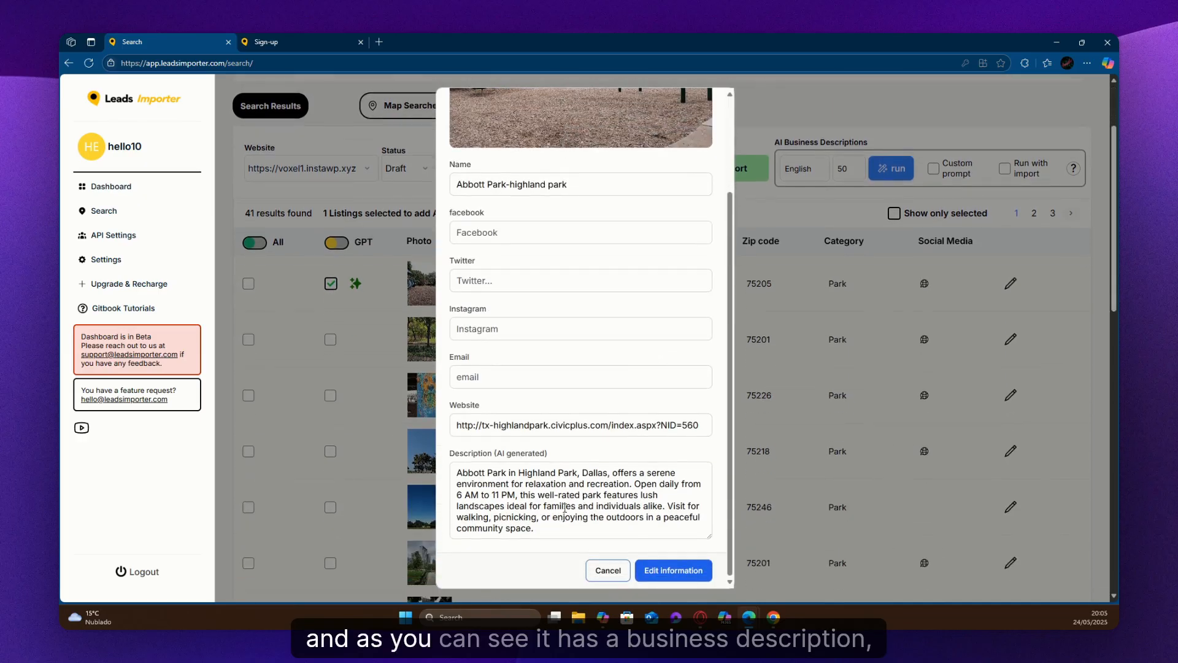
{"action": "left_click_drag", "start_coordinate": [534, 527], "coordinate": [456, 473]}
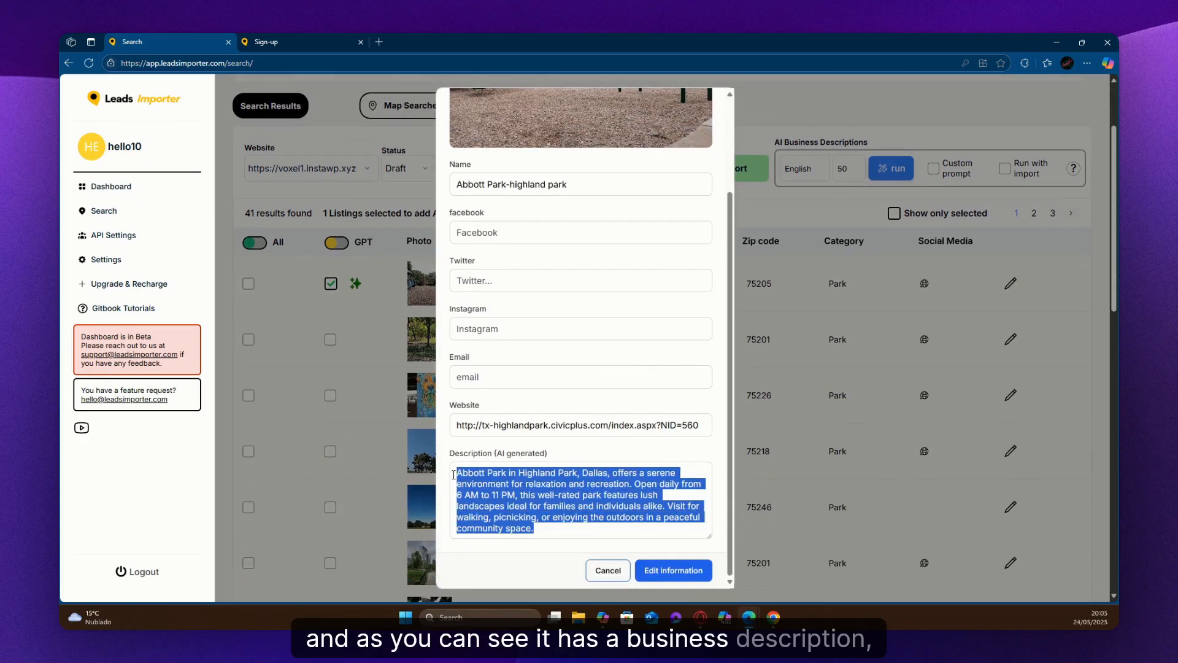
{"action": "left_click", "coordinate": [564, 536]}
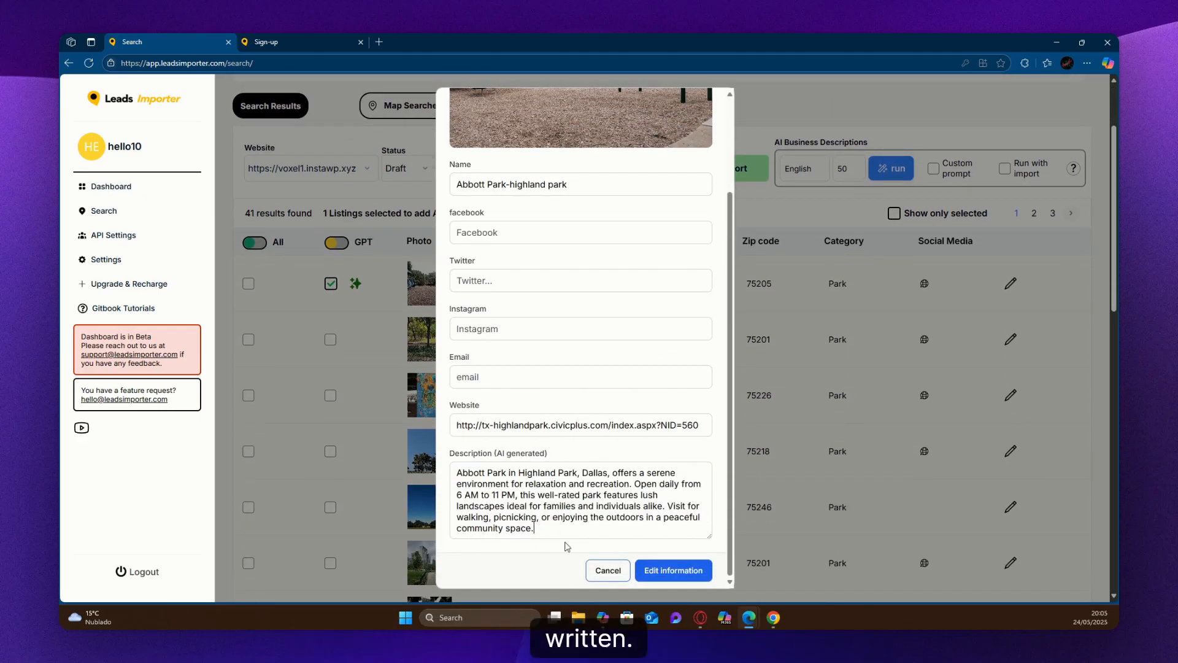
Try inserting the filler text "asdasdasdasdasdasd" into the Abbott Park description and discard the edit.
{"action": "left_click", "coordinate": [578, 507]}
{"action": "type", "text": "asdasdasdasdasdasda"}
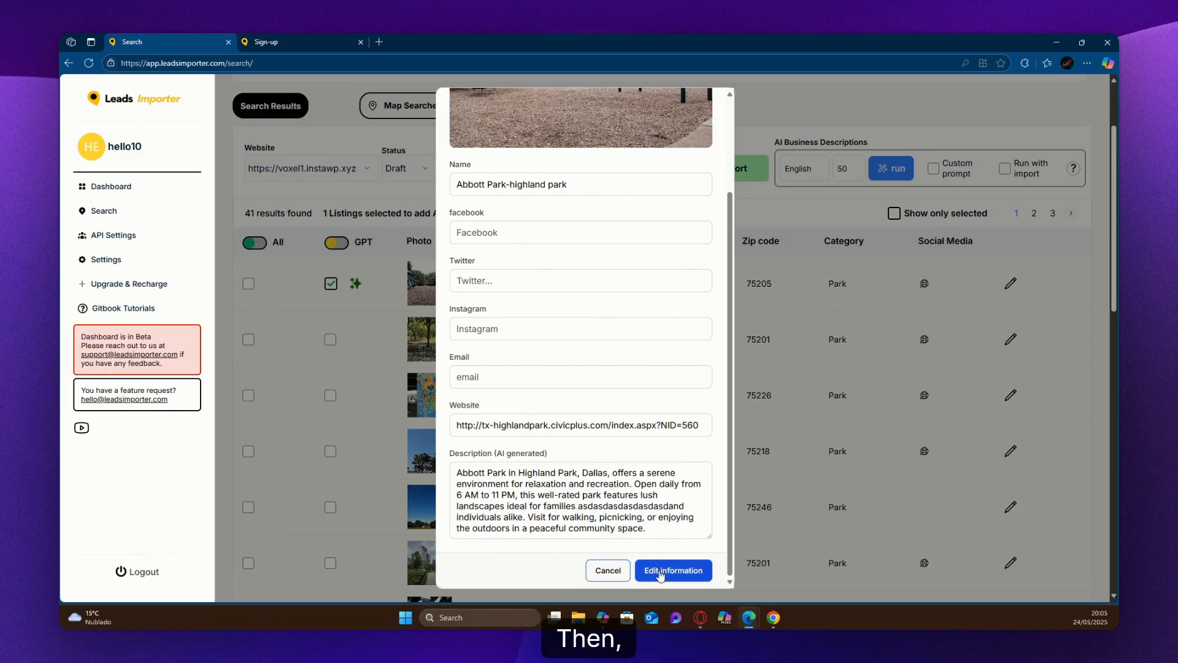
{"action": "scroll", "coordinate": [639, 410], "scroll_direction": "up", "scroll_amount": 2}
{"action": "scroll", "coordinate": [781, 138], "scroll_direction": "up", "scroll_amount": 1}
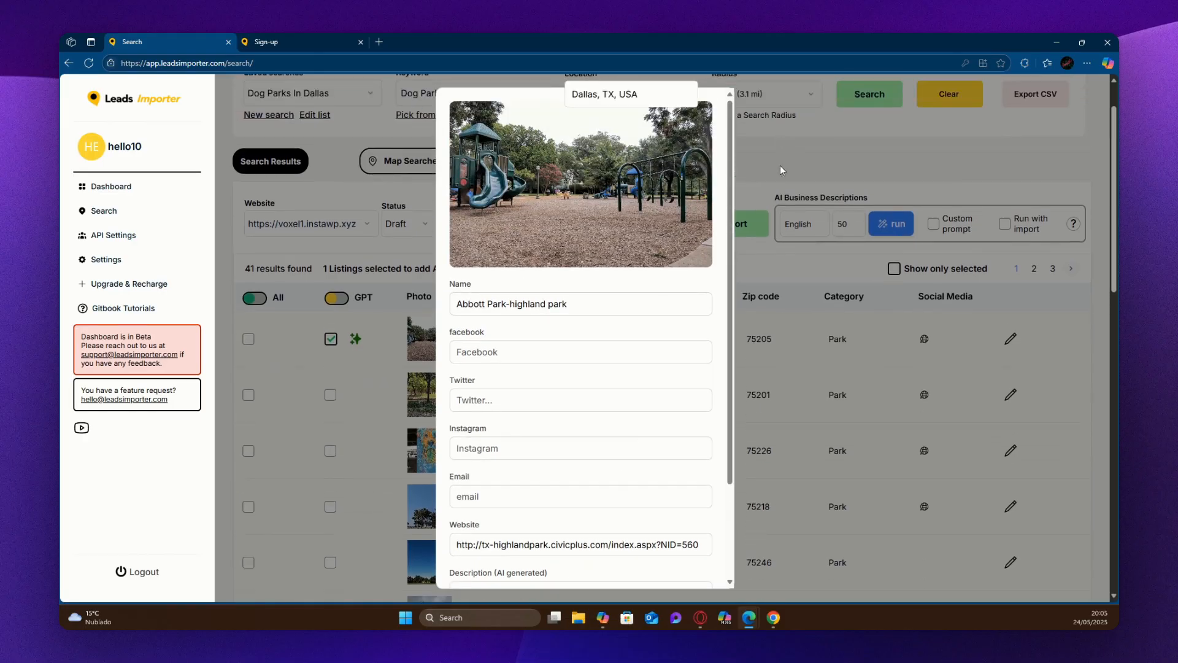
{"action": "scroll", "coordinate": [779, 165], "scroll_direction": "down", "scroll_amount": 5}
{"action": "scroll", "coordinate": [601, 553], "scroll_direction": "down", "scroll_amount": 4}
{"action": "left_click", "coordinate": [600, 569]}
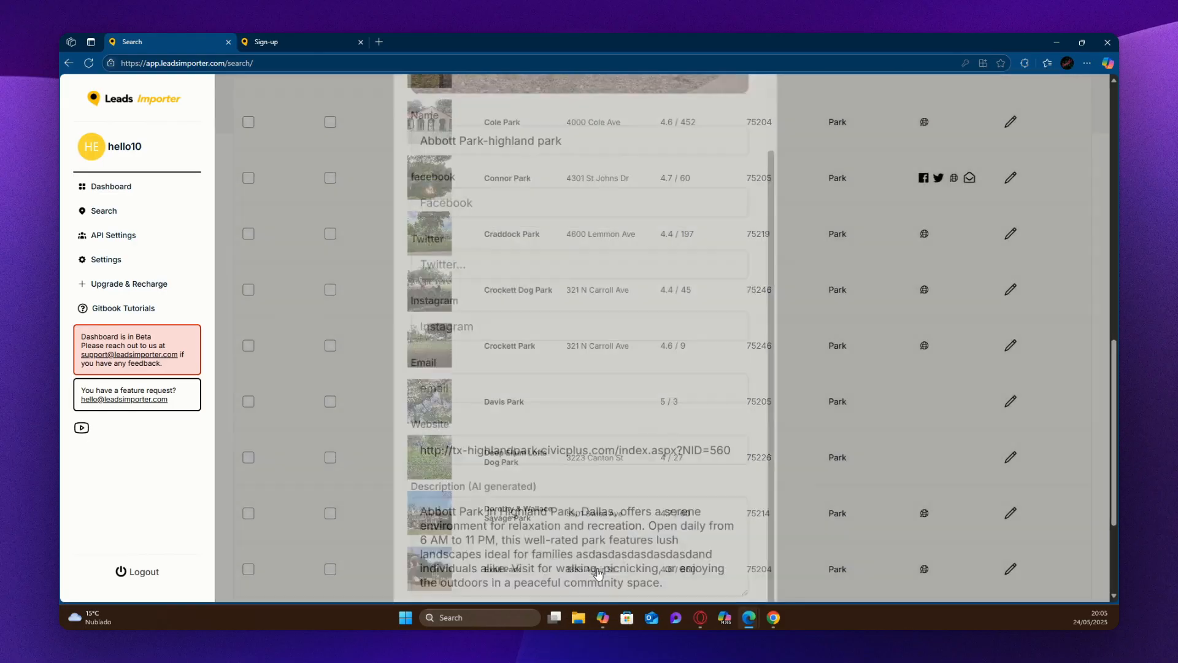
Mark all listings for AI descriptions and revert the selection to Abbott Park-highland park only.
{"action": "scroll", "coordinate": [602, 516], "scroll_direction": "up", "scroll_amount": 12}
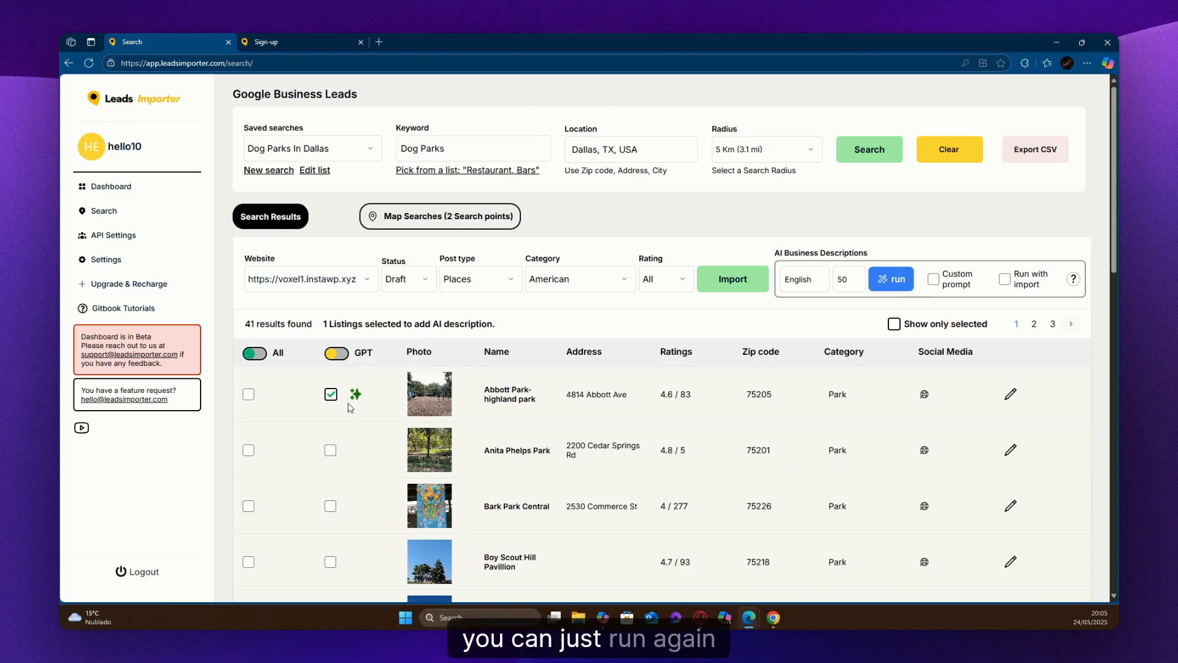
{"action": "scroll", "coordinate": [353, 387], "scroll_direction": "down", "scroll_amount": 1}
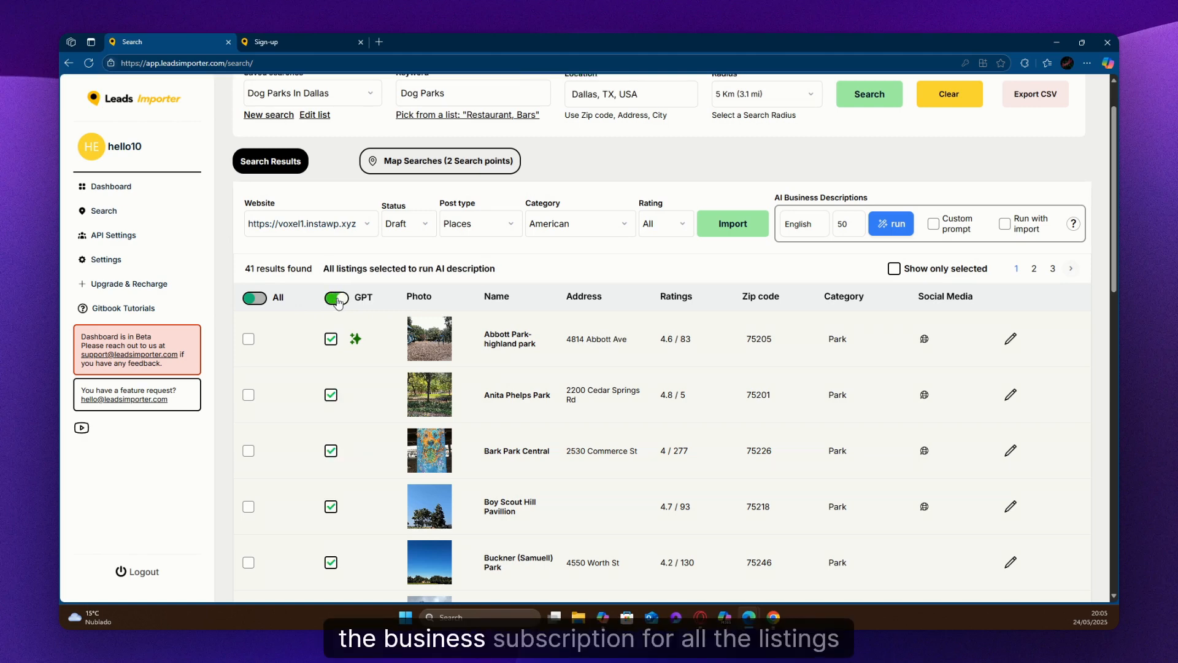
{"action": "scroll", "coordinate": [349, 285], "scroll_direction": "up", "scroll_amount": 1}
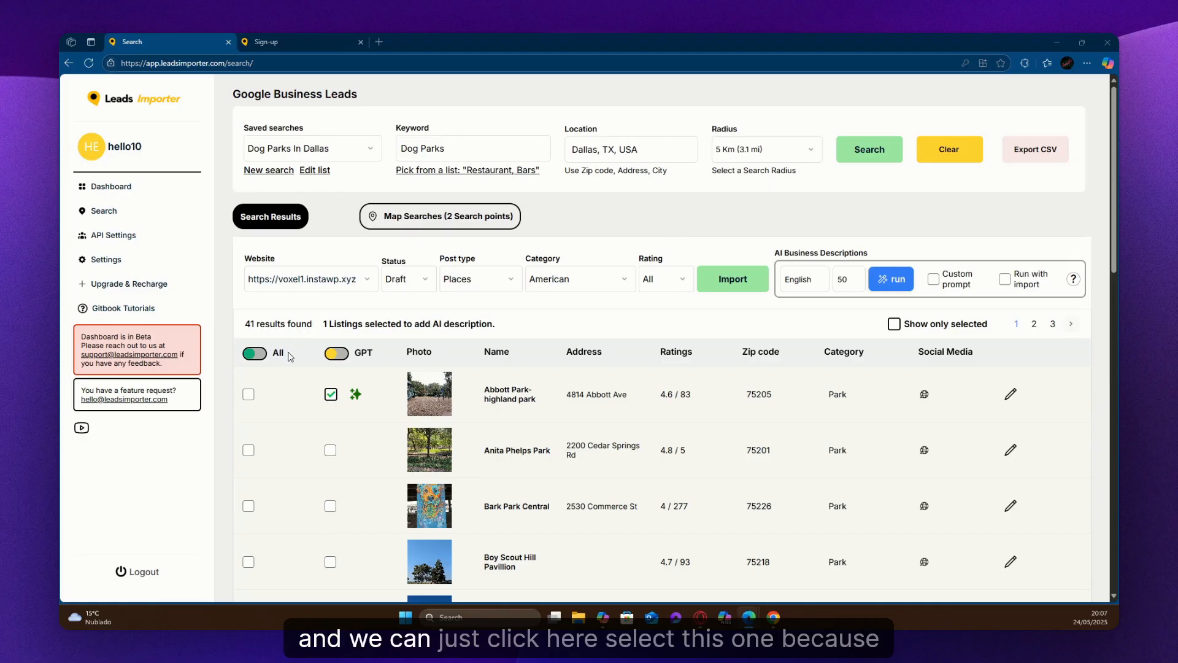
Import the Abbott Park-highland park listing and switch to the WordPress site's Places list in the other browser.
{"action": "left_click", "coordinate": [248, 398]}
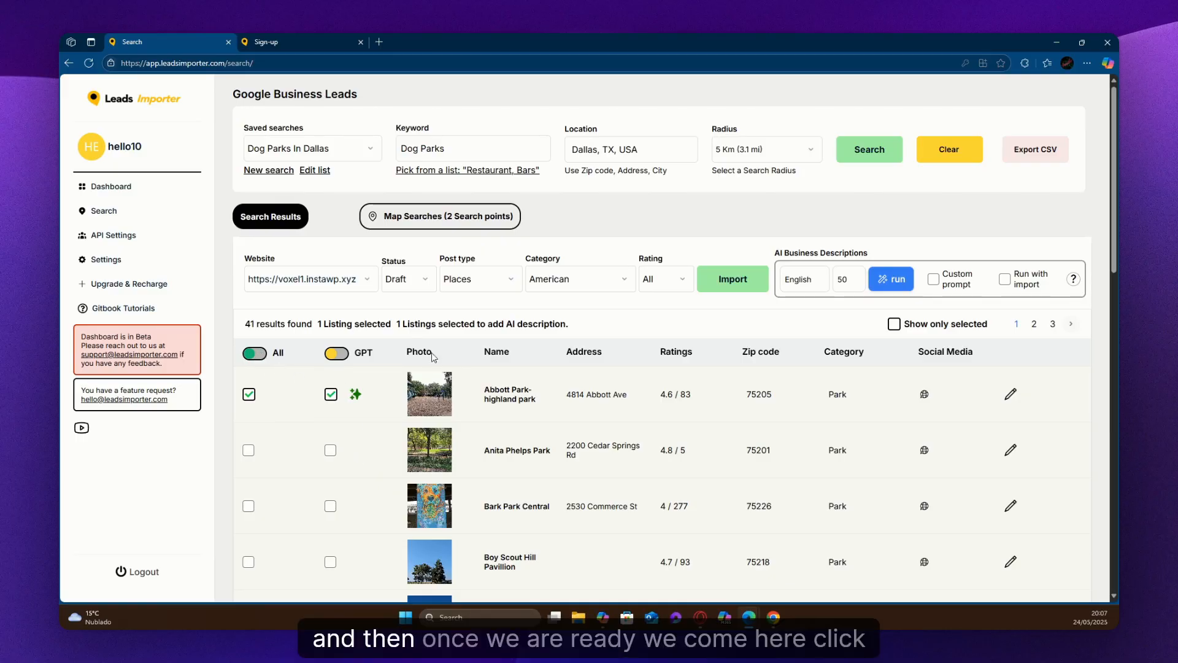
{"action": "left_click", "coordinate": [736, 285]}
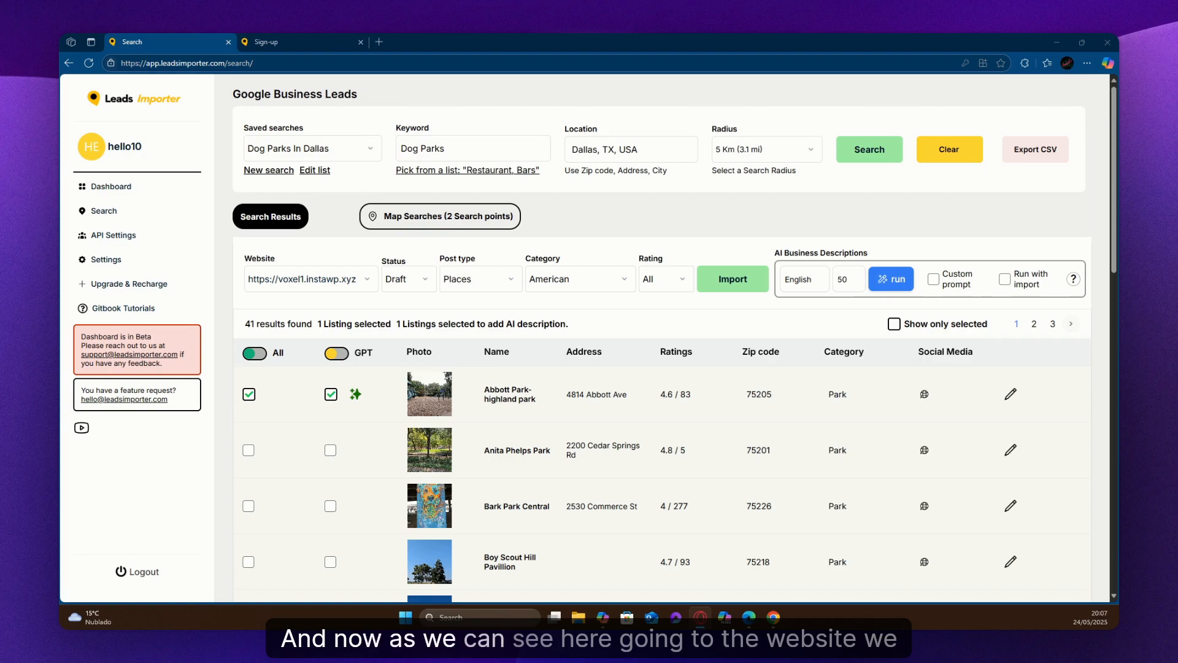
{"action": "left_click_drag", "start_coordinate": [1119, 230], "coordinate": [414, 123]}
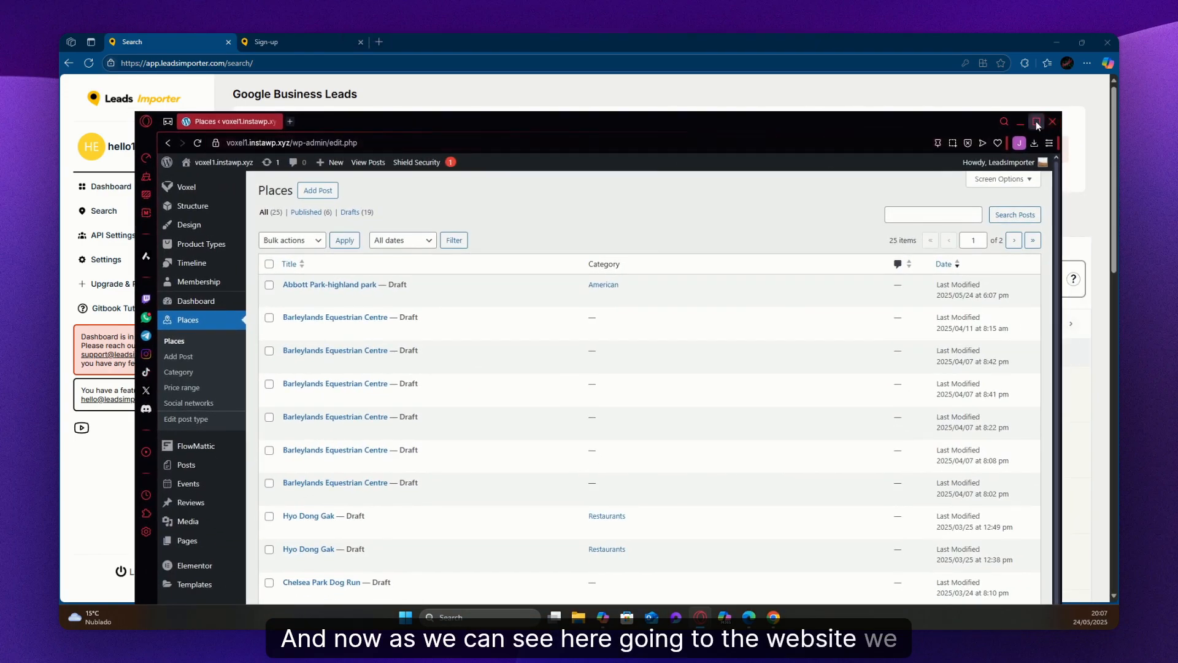
Maximize the browser window, preview the Abbott Park-highland park draft and examine its title and business description.
{"action": "left_click", "coordinate": [1037, 122]}
{"action": "left_click", "coordinate": [297, 221]}
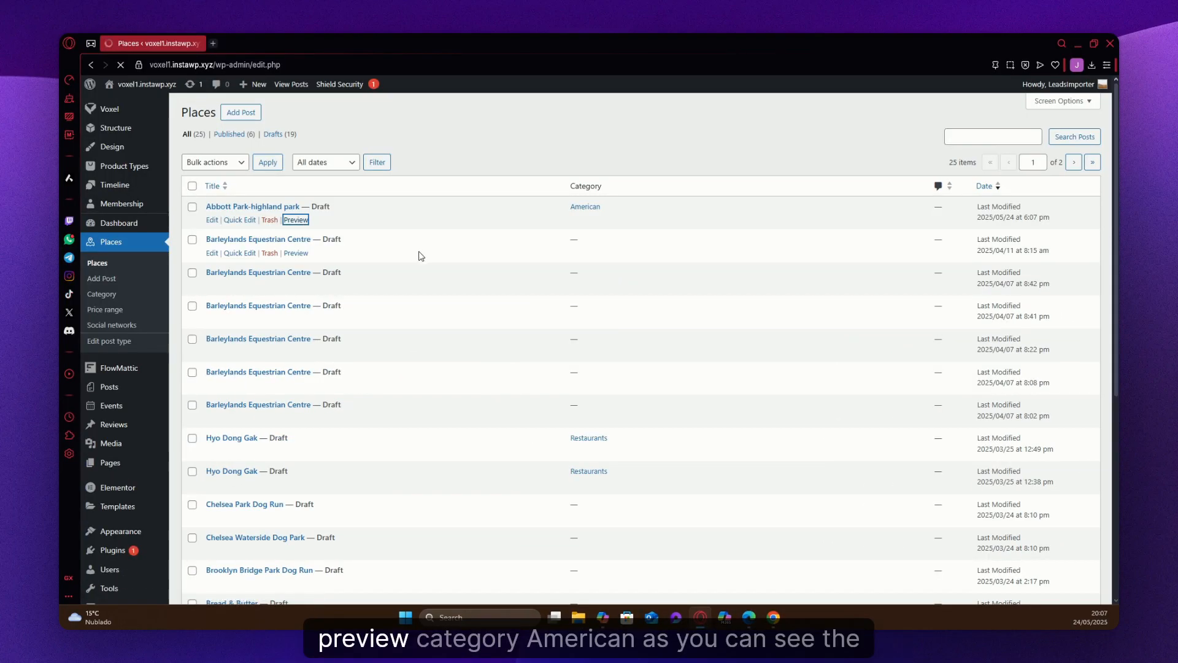
{"action": "scroll", "coordinate": [274, 334], "scroll_direction": "down", "scroll_amount": 5}
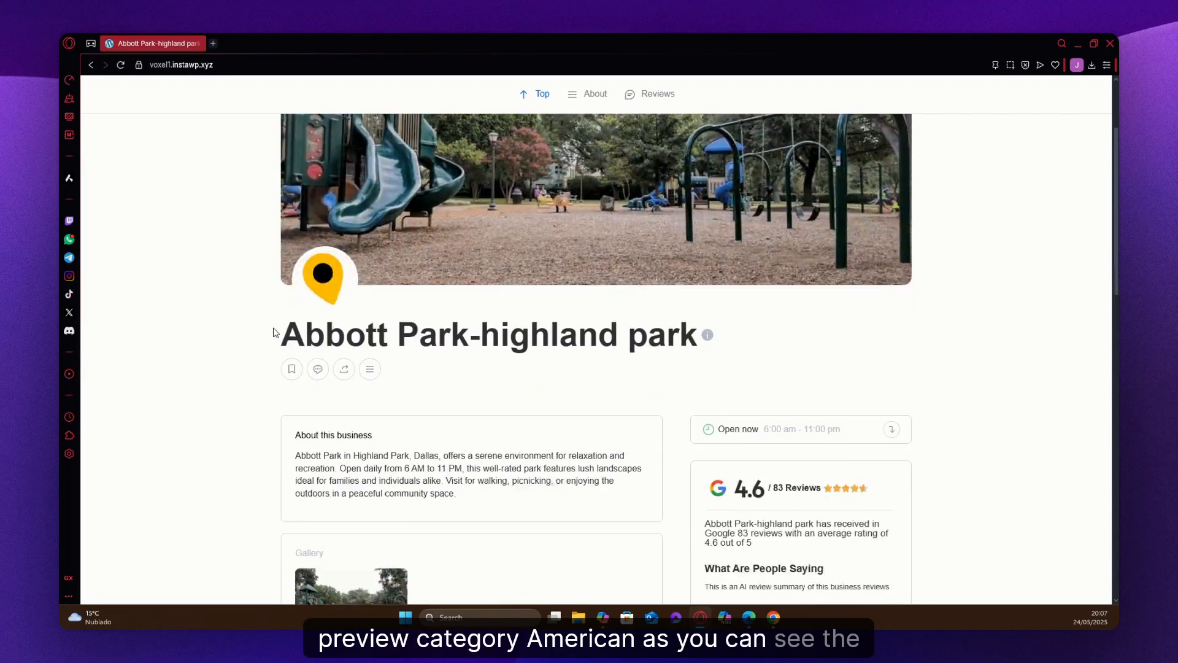
{"action": "left_click_drag", "start_coordinate": [474, 352], "coordinate": [285, 294]}
{"action": "scroll", "coordinate": [285, 294], "scroll_direction": "down", "scroll_amount": 1}
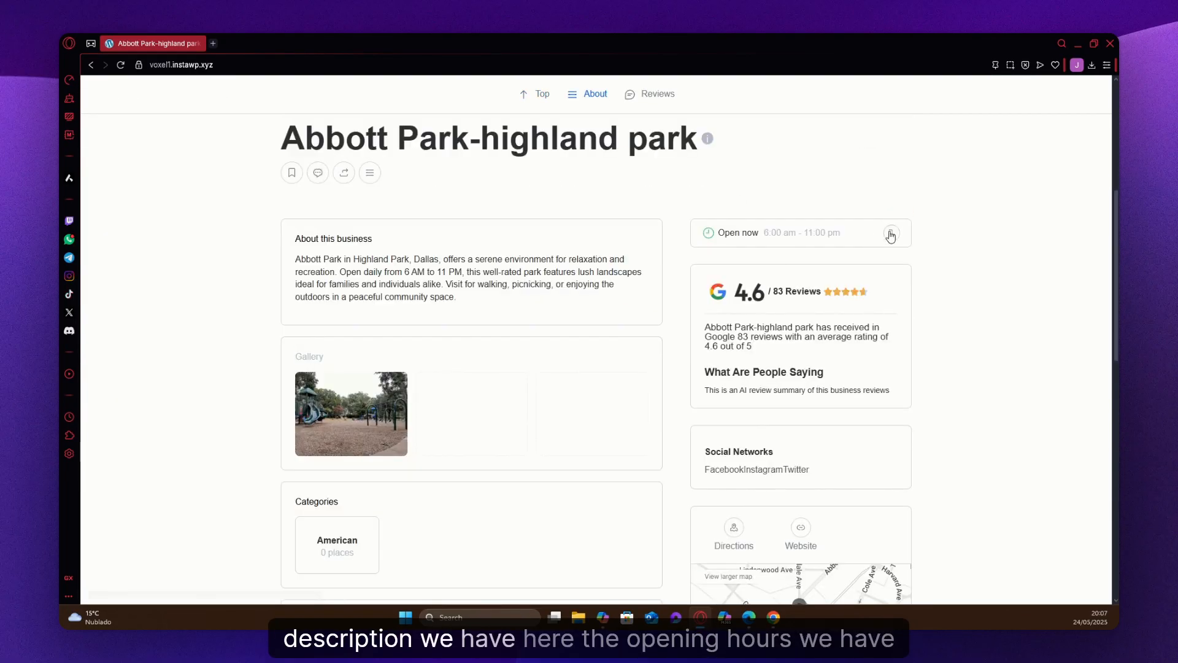
Expand the opening hours on the listing preview and examine its ratings, categories, amenities, social networks and map.
{"action": "left_click", "coordinate": [891, 223]}
{"action": "scroll", "coordinate": [798, 281], "scroll_direction": "down", "scroll_amount": 4}
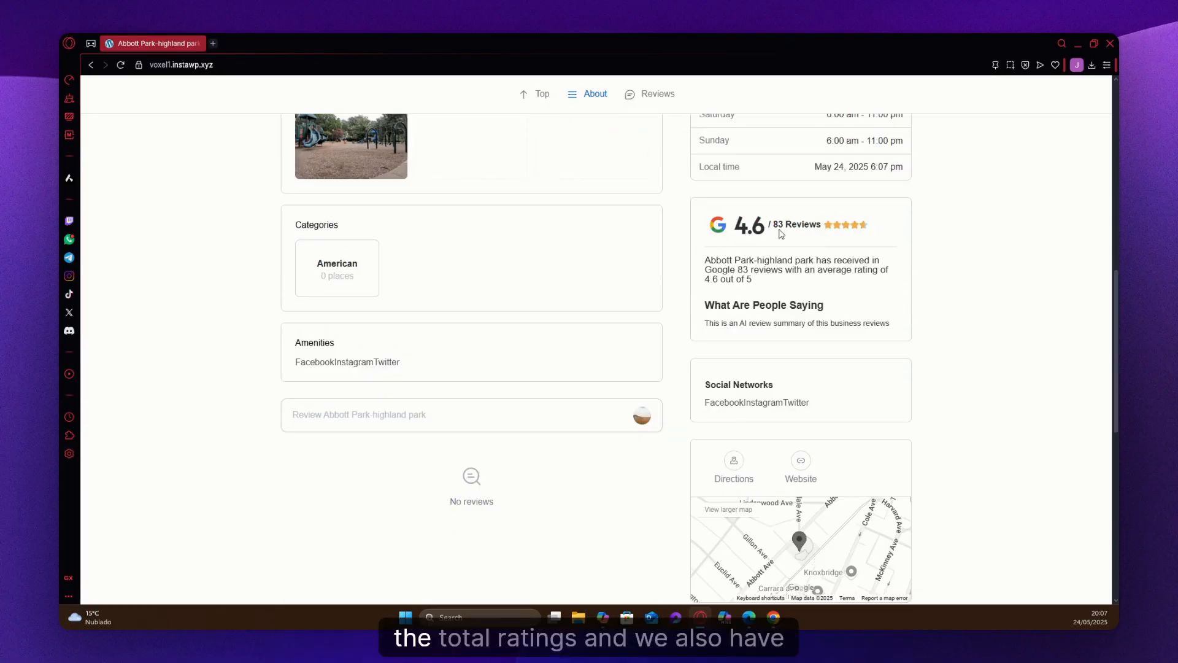
{"action": "scroll", "coordinate": [781, 233], "scroll_direction": "down", "scroll_amount": 1}
{"action": "scroll", "coordinate": [761, 224], "scroll_direction": "up", "scroll_amount": 1}
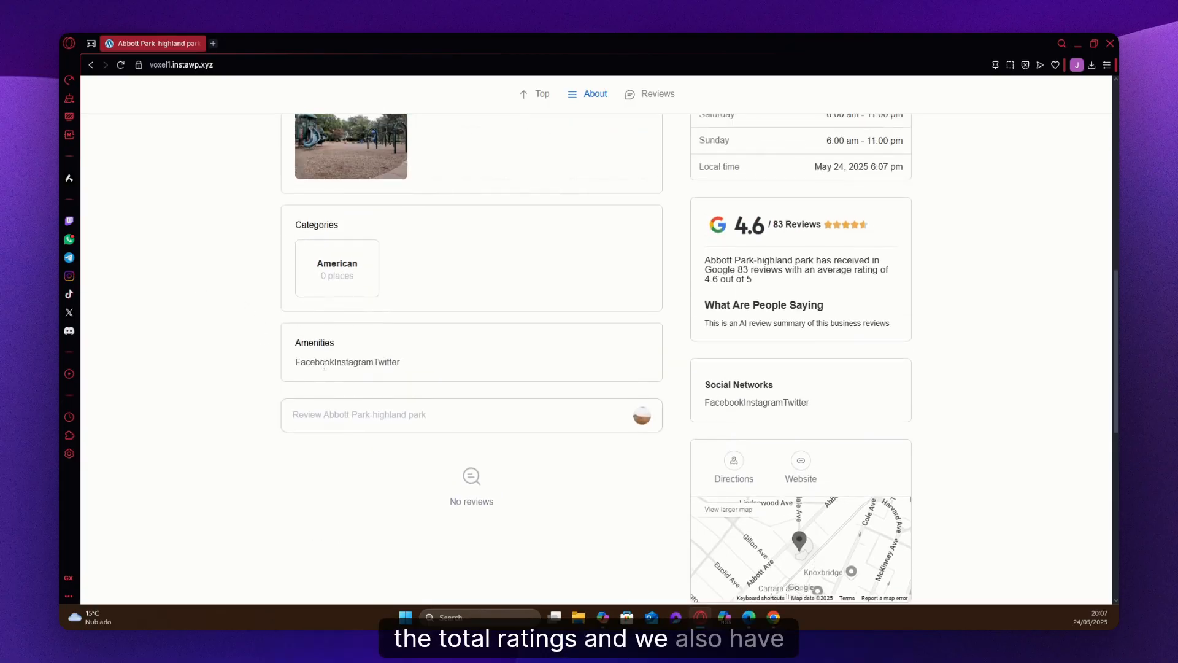
{"action": "scroll", "coordinate": [324, 365], "scroll_direction": "down", "scroll_amount": 4}
{"action": "scroll", "coordinate": [297, 366], "scroll_direction": "up", "scroll_amount": 10}
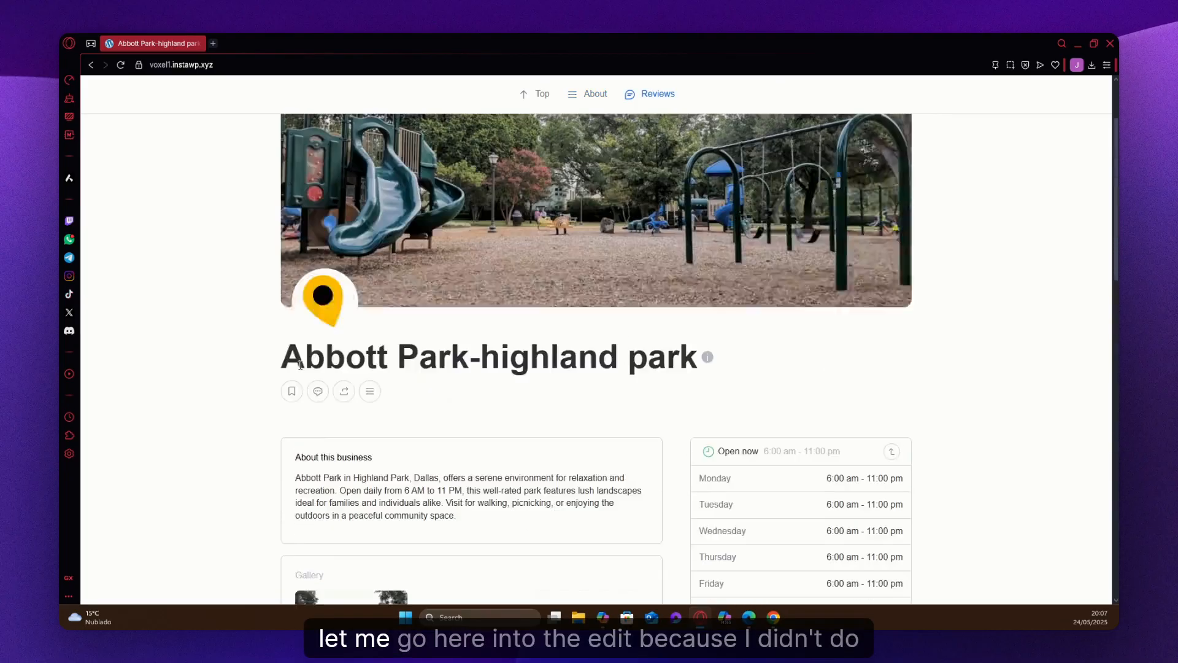
Open the Abbott Park-highland park listing for editing and advance its fields form to the phone and website details.
{"action": "scroll", "coordinate": [300, 365], "scroll_direction": "up", "scroll_amount": 2}
{"action": "left_click", "coordinate": [353, 84]}
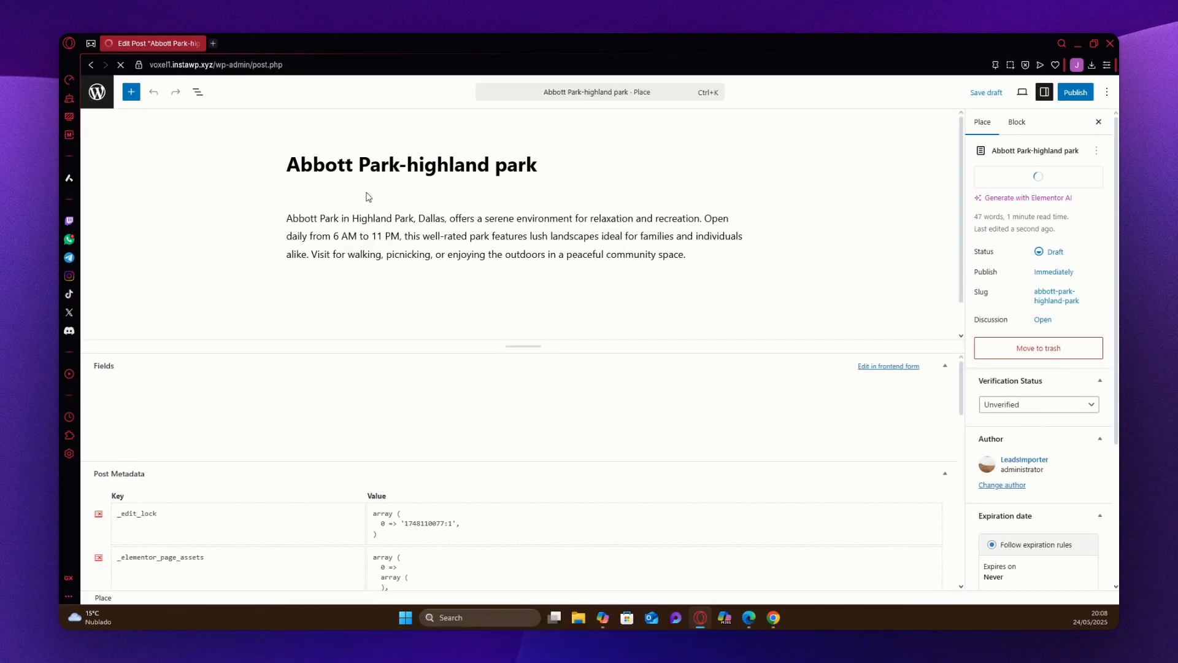
{"action": "scroll", "coordinate": [337, 492], "scroll_direction": "down", "scroll_amount": 5}
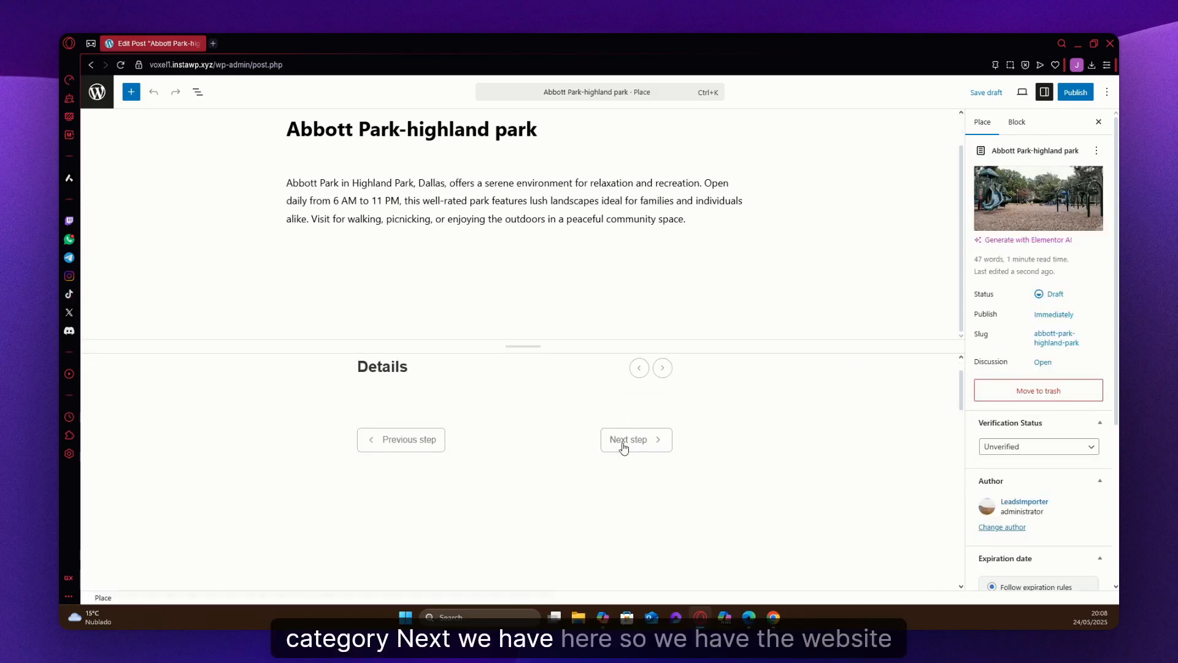
{"action": "left_click", "coordinate": [621, 441]}
{"action": "scroll", "coordinate": [380, 466], "scroll_direction": "down", "scroll_amount": 5}
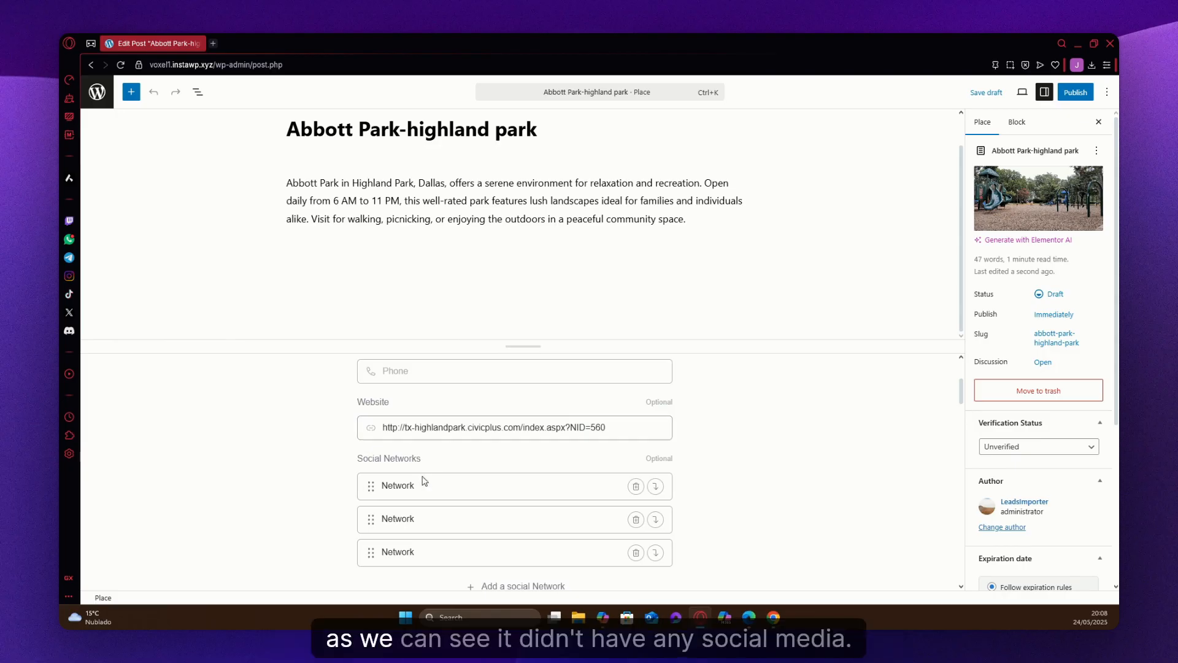
Expand the listing's social network entries and check their network URL fields.
{"action": "left_click", "coordinate": [429, 518]}
{"action": "scroll", "coordinate": [460, 479], "scroll_direction": "down", "scroll_amount": 4}
{"action": "scroll", "coordinate": [457, 482], "scroll_direction": "up", "scroll_amount": 1}
{"action": "left_click", "coordinate": [431, 504]}
{"action": "scroll", "coordinate": [311, 447], "scroll_direction": "down", "scroll_amount": 3}
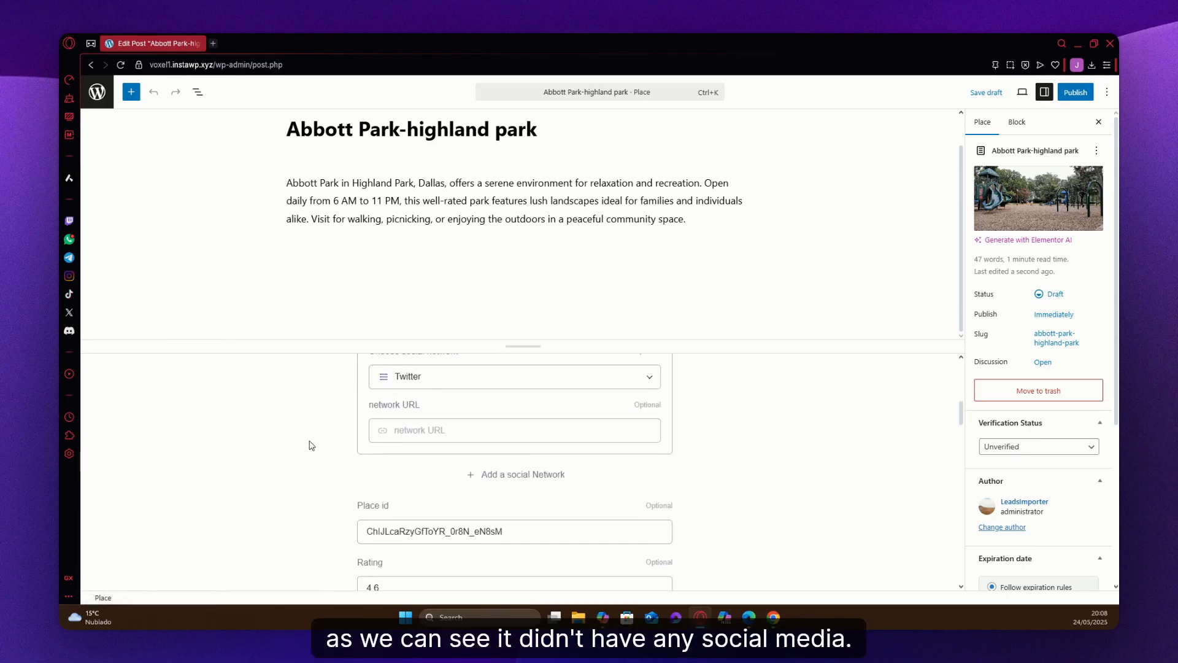
{"action": "left_click", "coordinate": [415, 436]}
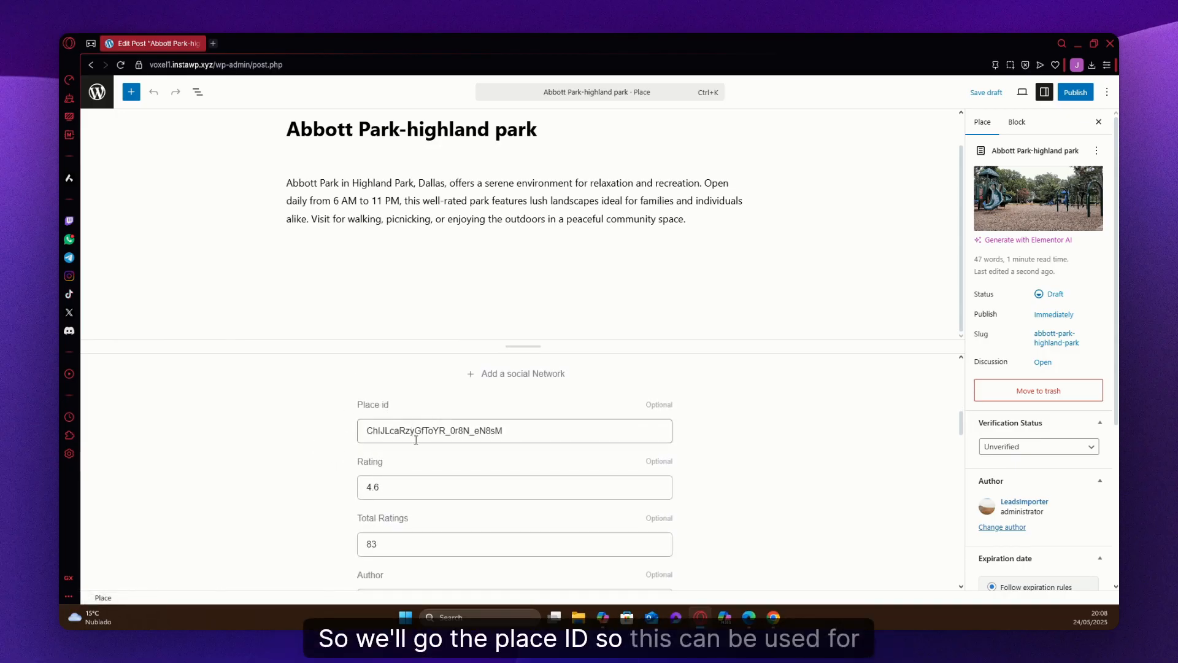
Examine the listing's place id, rating, total ratings, author, attribution URL, Google URL and review fields.
{"action": "double_click", "coordinate": [453, 434]}
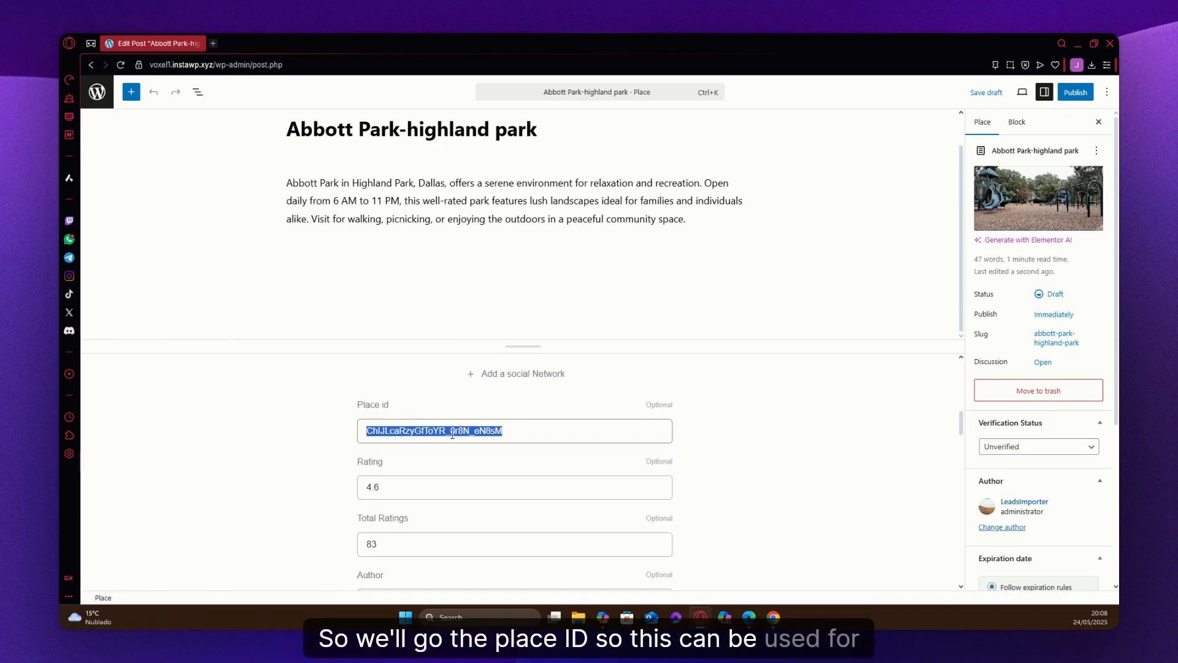
{"action": "left_click", "coordinate": [295, 431]}
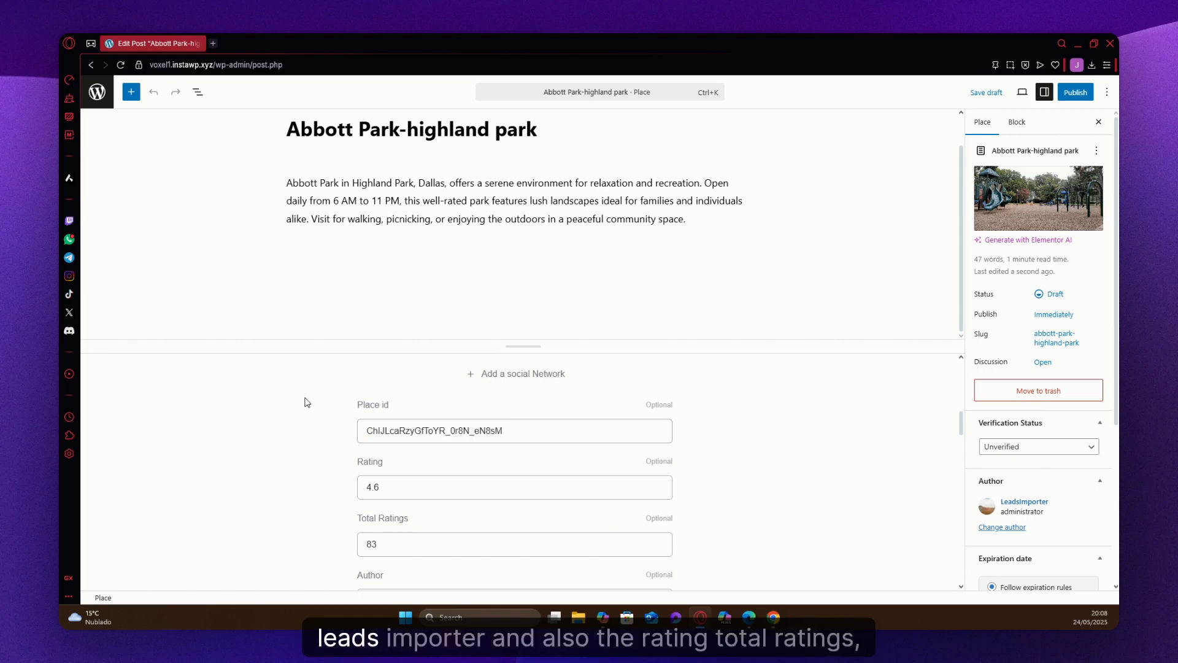
{"action": "scroll", "coordinate": [307, 406], "scroll_direction": "up", "scroll_amount": 1}
{"action": "left_click", "coordinate": [377, 542]}
{"action": "scroll", "coordinate": [319, 491], "scroll_direction": "down", "scroll_amount": 2}
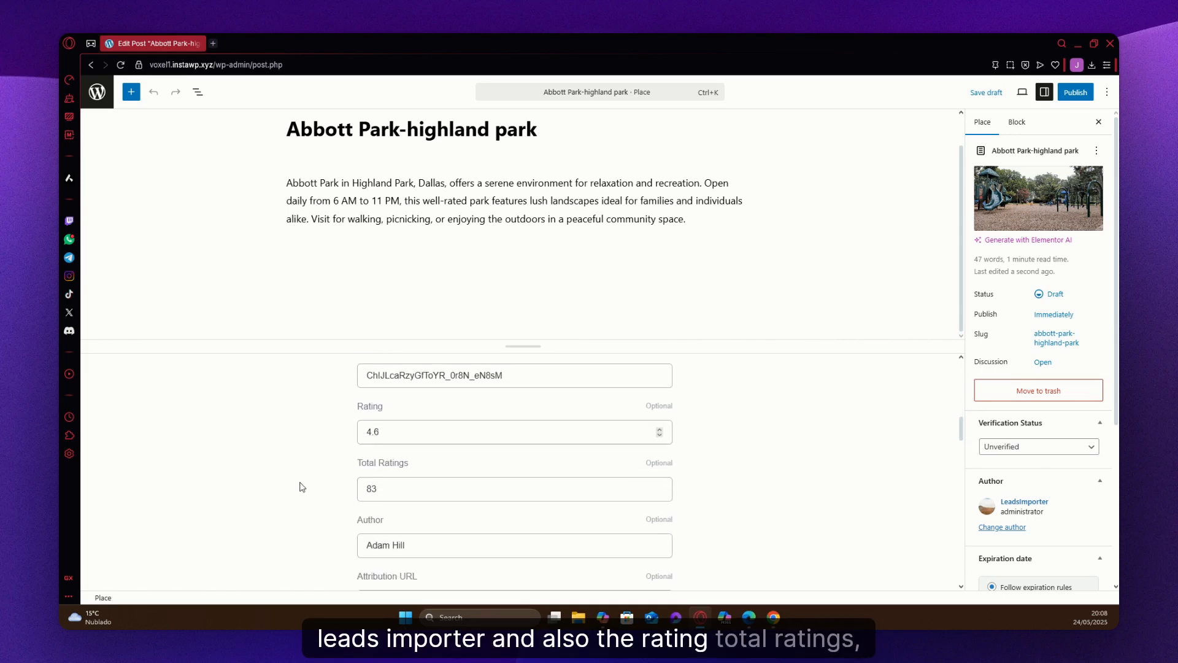
{"action": "left_click", "coordinate": [400, 488]}
{"action": "scroll", "coordinate": [307, 479], "scroll_direction": "down", "scroll_amount": 1}
{"action": "scroll", "coordinate": [311, 503], "scroll_direction": "down", "scroll_amount": 2}
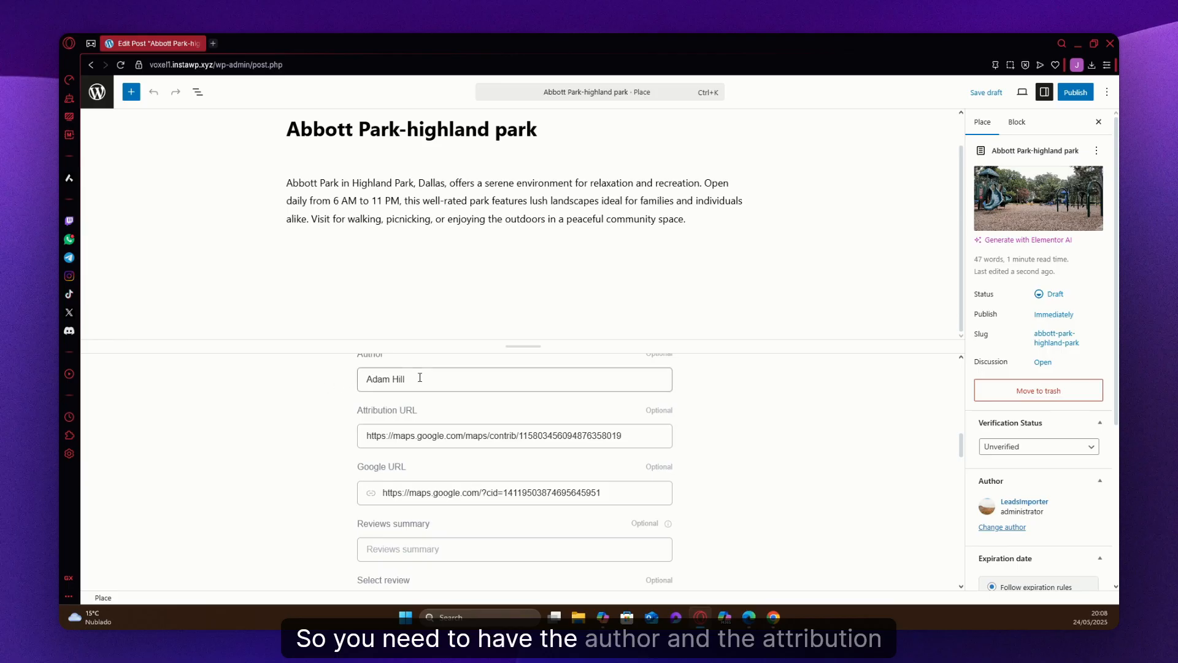
{"action": "scroll", "coordinate": [337, 419], "scroll_direction": "down", "scroll_amount": 1}
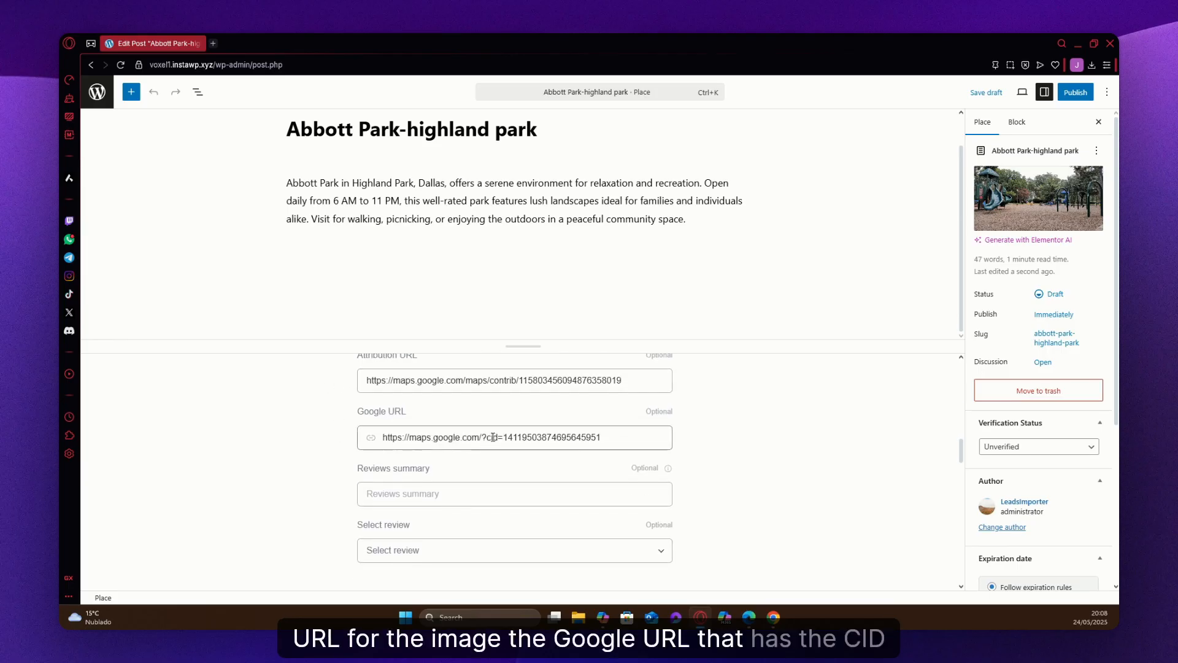
{"action": "scroll", "coordinate": [423, 485], "scroll_direction": "down", "scroll_amount": 2}
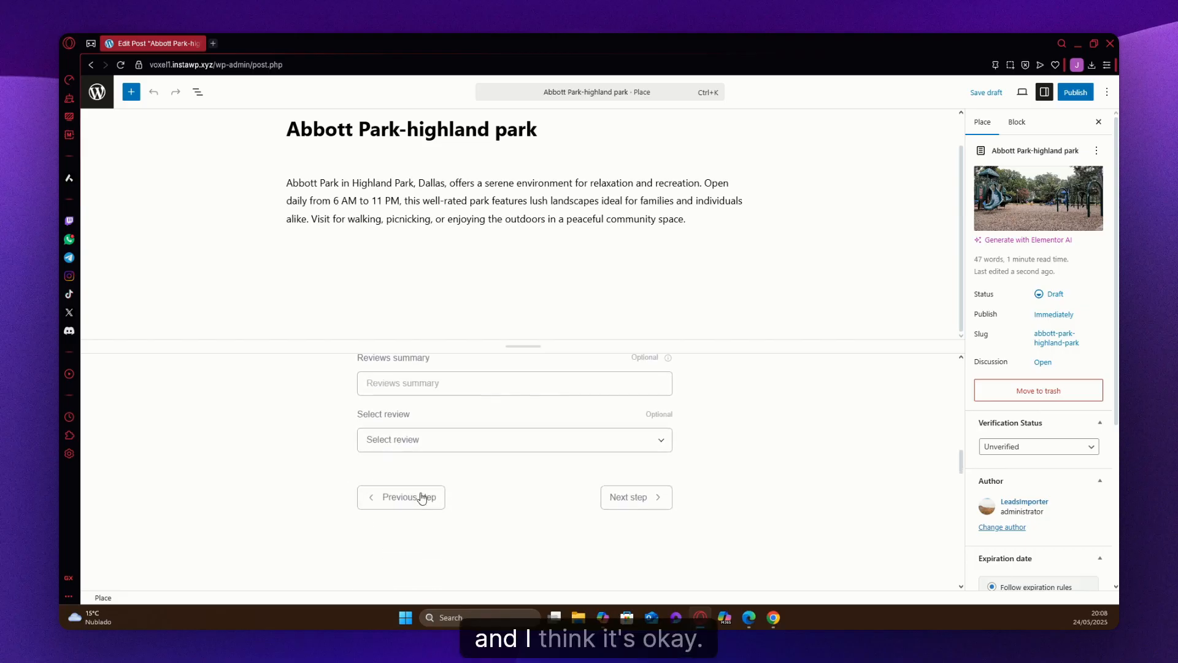
Advance the fields form to the opening hours and examine the daily schedules and the post metadata.
{"action": "left_click", "coordinate": [626, 494]}
{"action": "scroll", "coordinate": [307, 466], "scroll_direction": "up", "scroll_amount": 1}
{"action": "scroll", "coordinate": [326, 467], "scroll_direction": "down", "scroll_amount": 6}
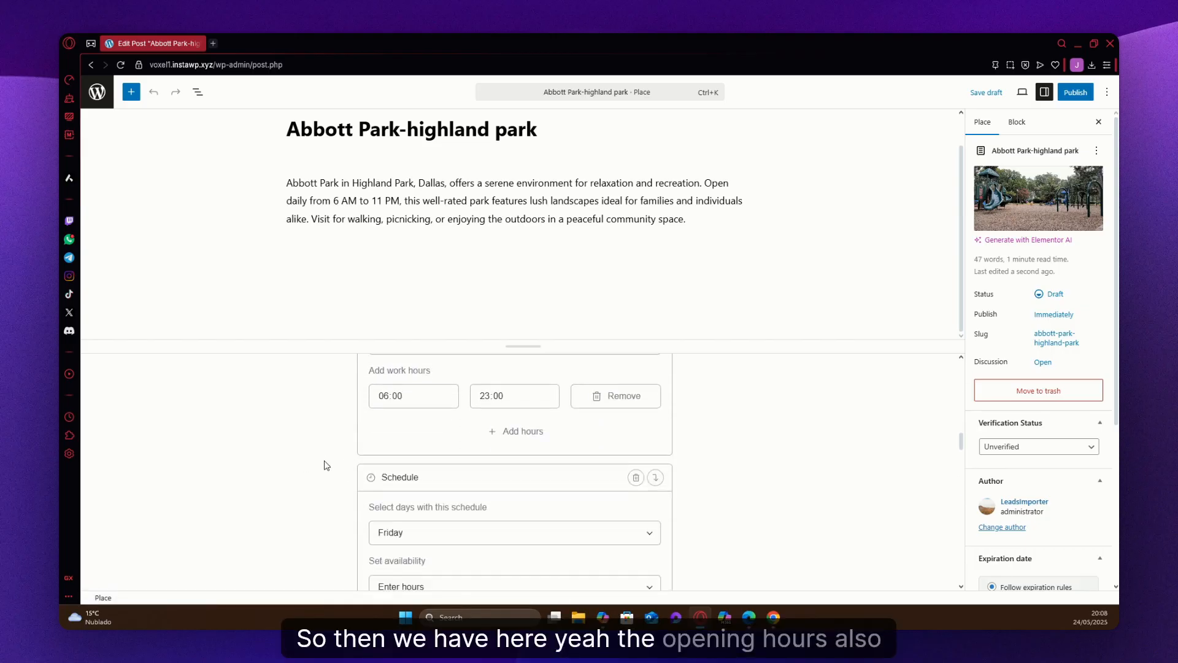
{"action": "scroll", "coordinate": [430, 476], "scroll_direction": "down", "scroll_amount": 15}
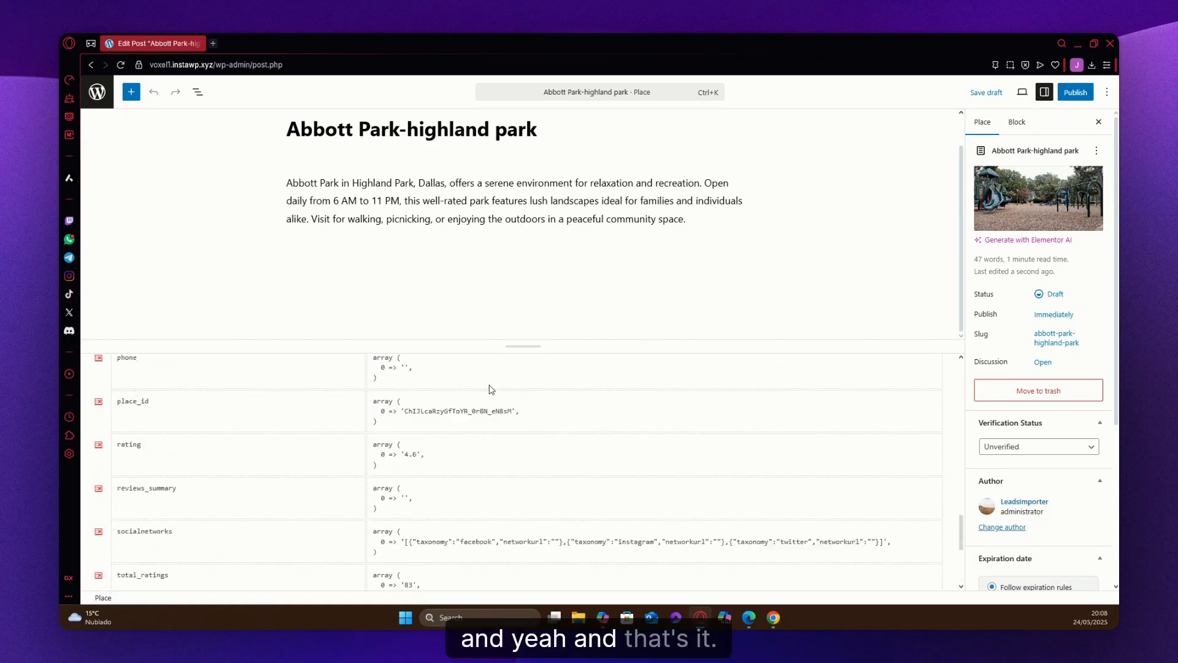
{"action": "left_click_drag", "start_coordinate": [523, 348], "coordinate": [523, 529]}
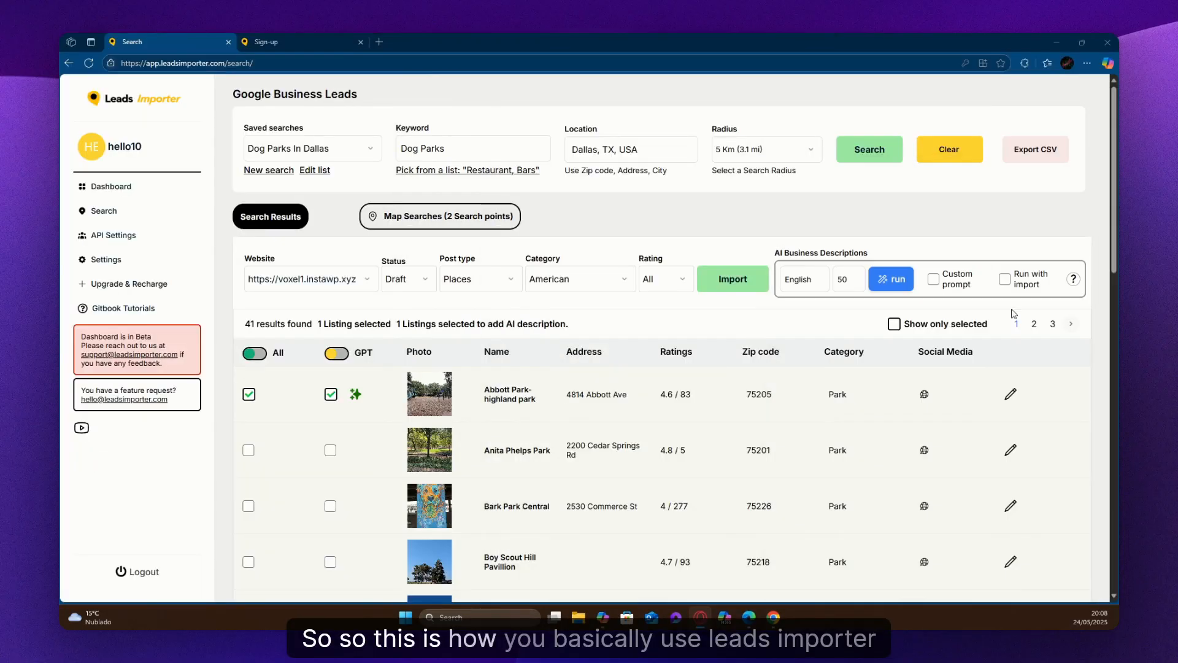